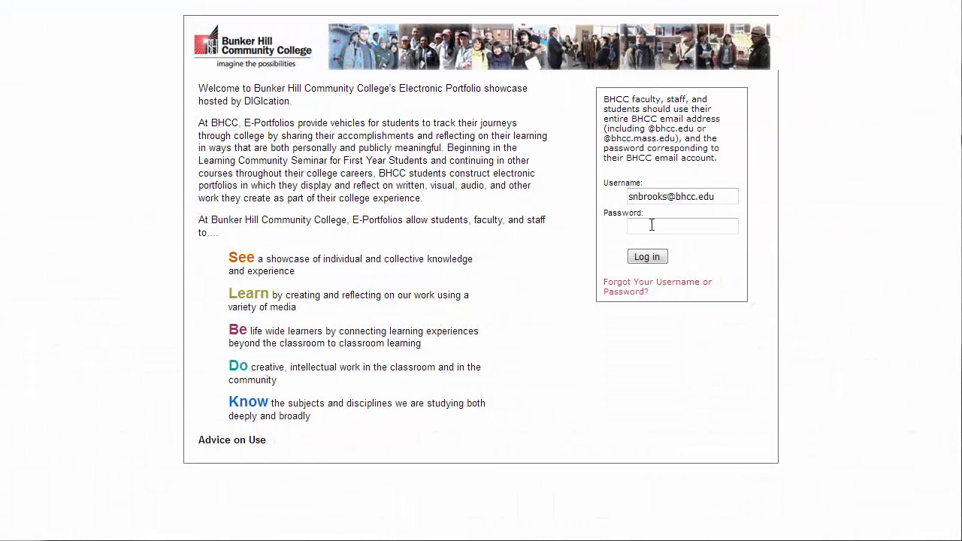
# Enter the account password in the Password field of the BHCC sign-in page
pyautogui.click(658, 228)
pyautogui.write('•••••••••')
# Log in and scroll the dashboard down to the My e-Portfolios and My Courses panels
pyautogui.click(646, 258)
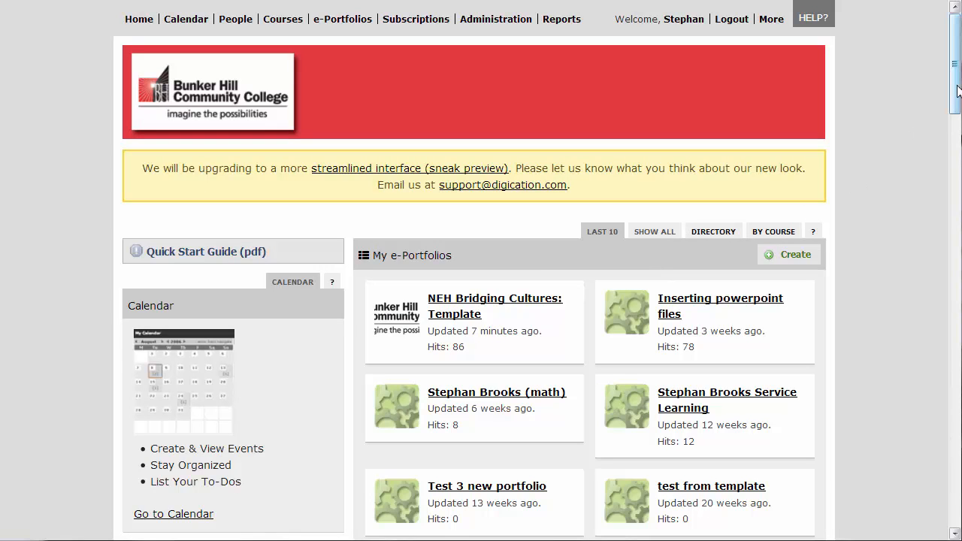
pyautogui.scroll(-2, 956, 79)
pyautogui.moveTo(956, 79); pyautogui.dragTo(954, 188)
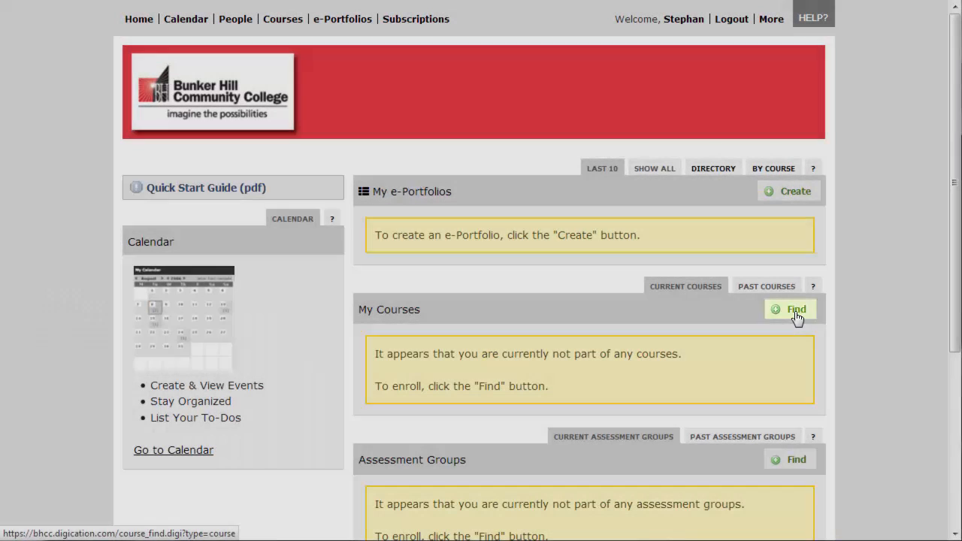
# Search course number ITC and enroll in the TLITC Training Course (ITC-101-01)
pyautogui.click(796, 313)
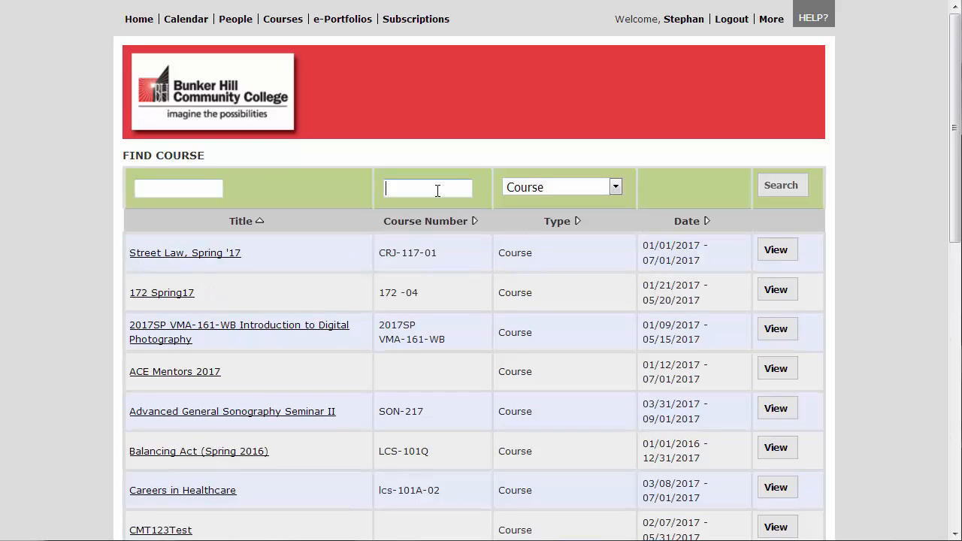
pyautogui.write('ITC')
pyautogui.press('Return')
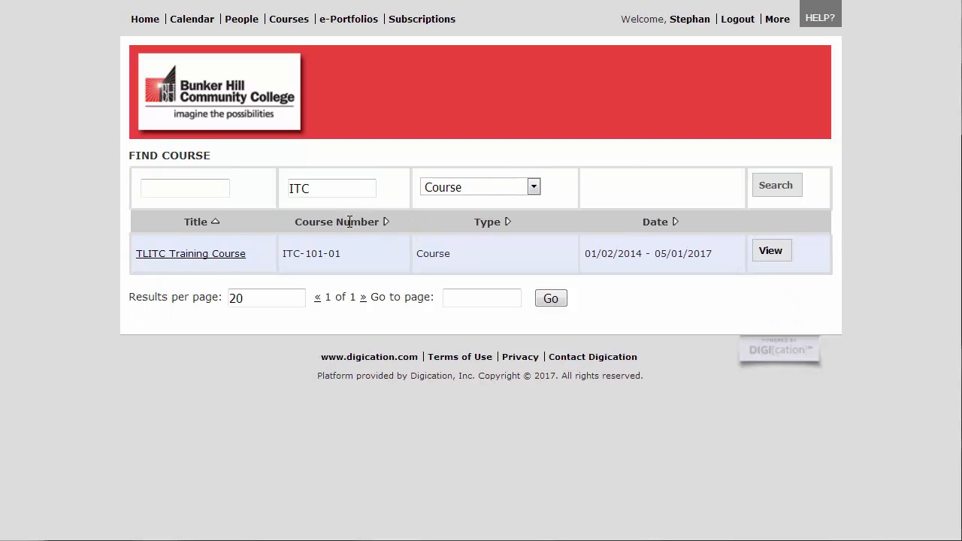
pyautogui.click(244, 255)
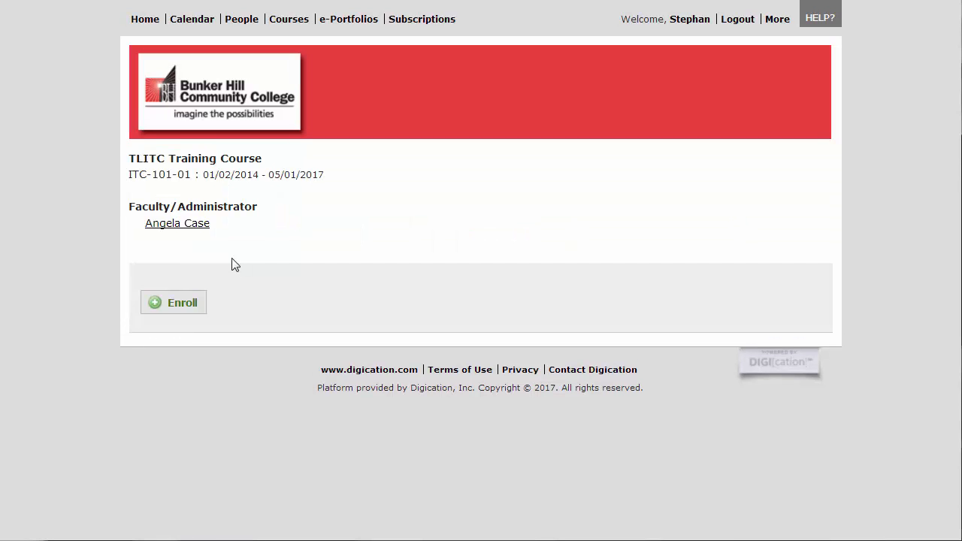
pyautogui.click(192, 313)
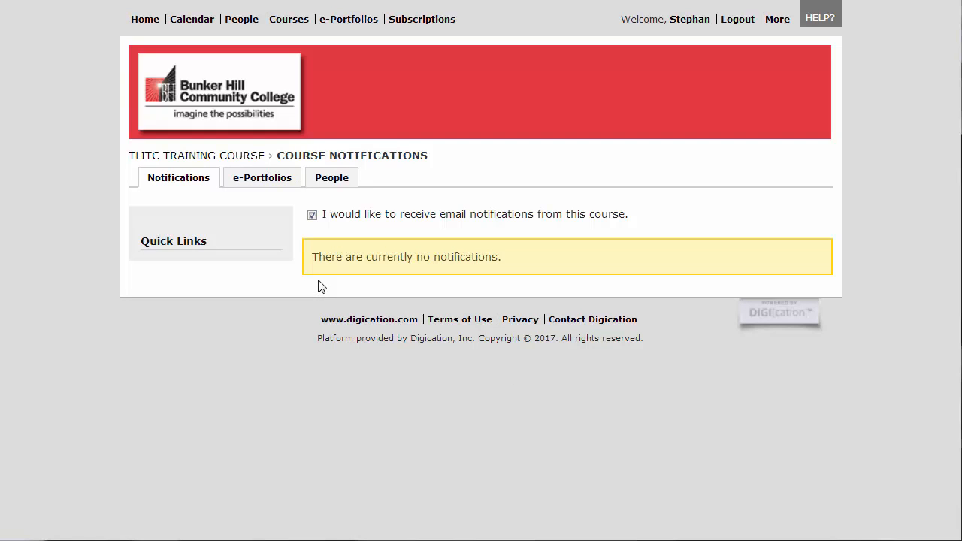
# Browse the TLITC course's People list of faculty and students, then return Home
pyautogui.click(337, 189)
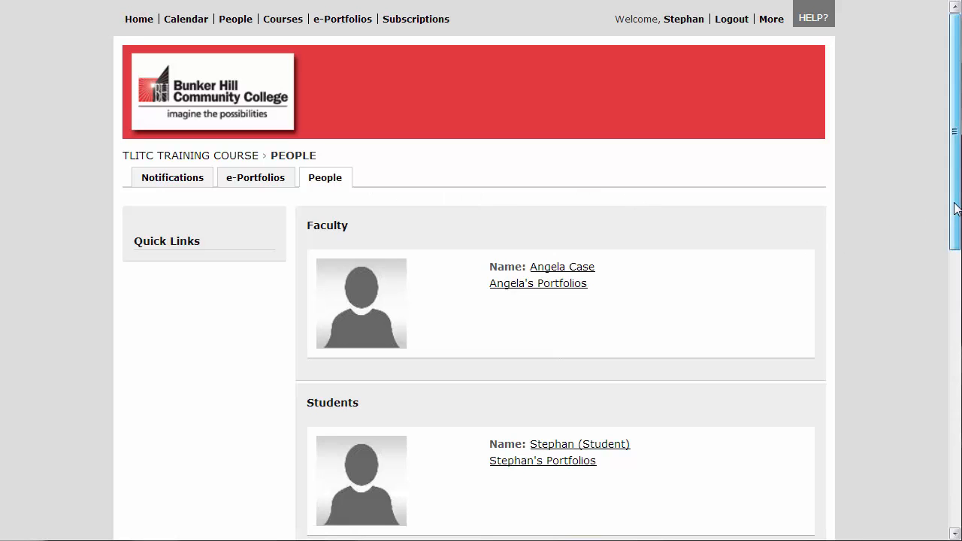
pyautogui.moveTo(956, 211); pyautogui.dragTo(946, 400)
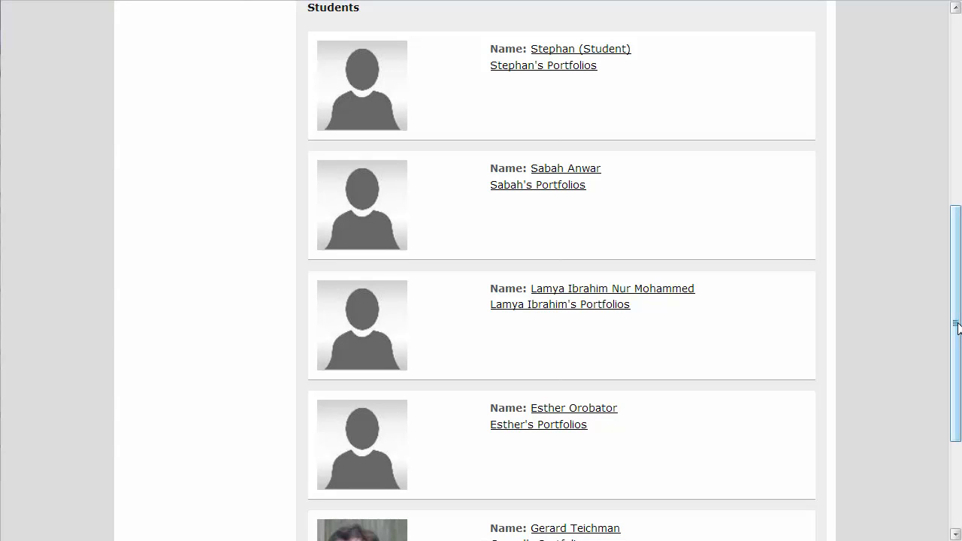
pyautogui.moveTo(958, 325); pyautogui.dragTo(960, 123)
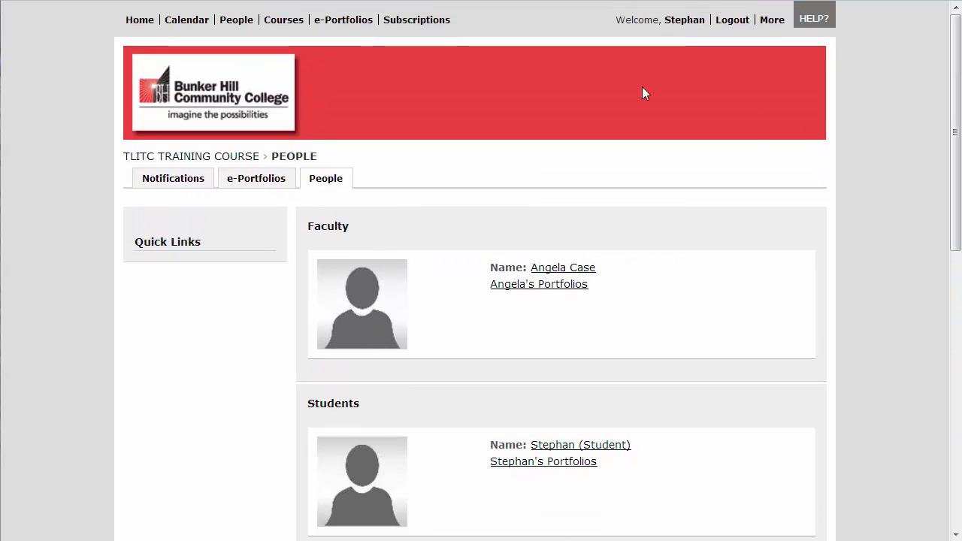
pyautogui.click(151, 24)
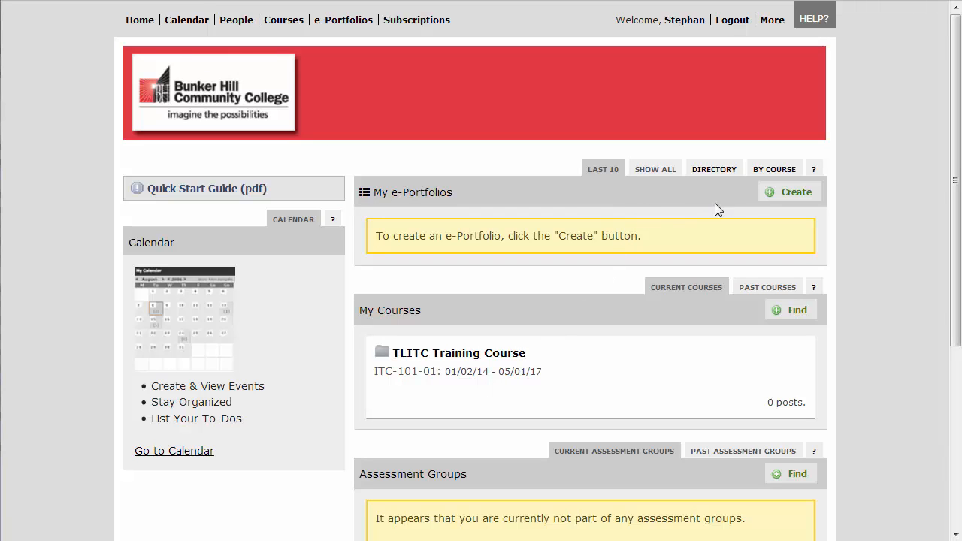
# Start an e-Portfolio titled with the owner's name plus 'Portfolio', trimming its web address to the name
pyautogui.click(782, 208)
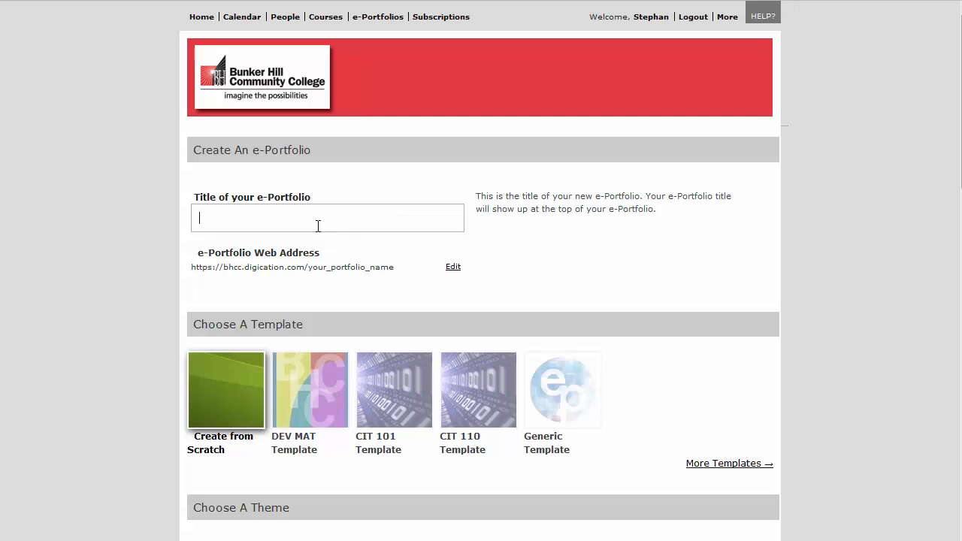
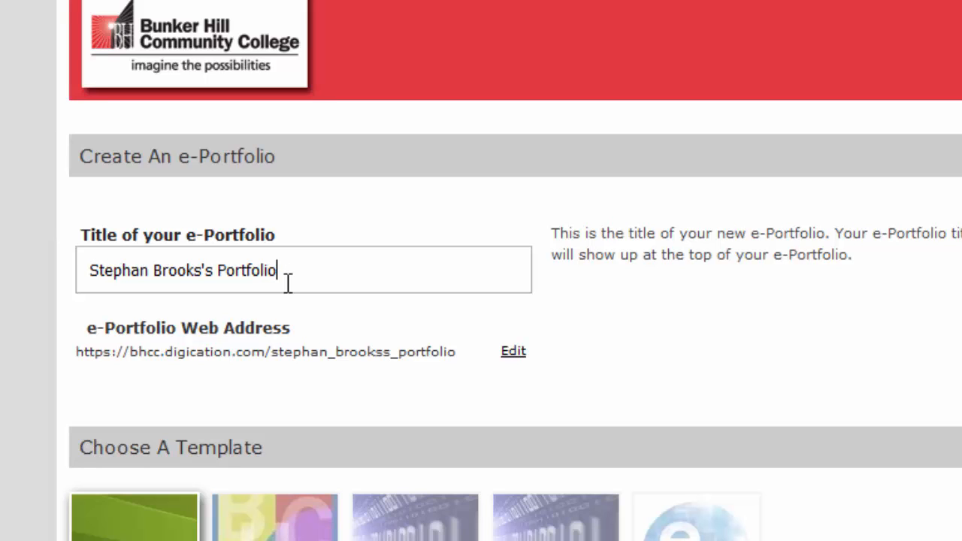
pyautogui.click(514, 352)
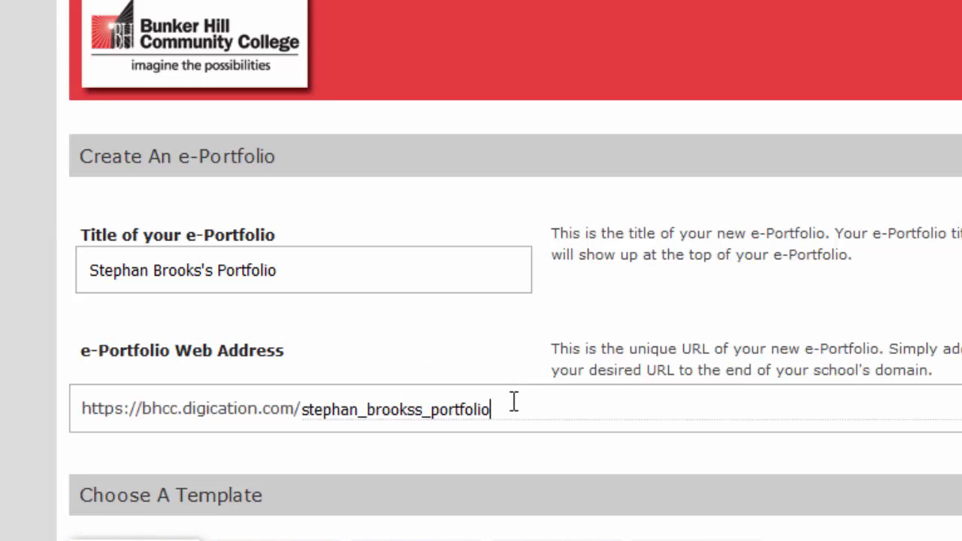
pyautogui.press('BackSpace')
pyautogui.press('BackSpace')
pyautogui.press('BackSpace')
pyautogui.press('BackSpace')
pyautogui.press('BackSpace')
pyautogui.press('BackSpace')
pyautogui.press('BackSpace')
pyautogui.press('BackSpace')
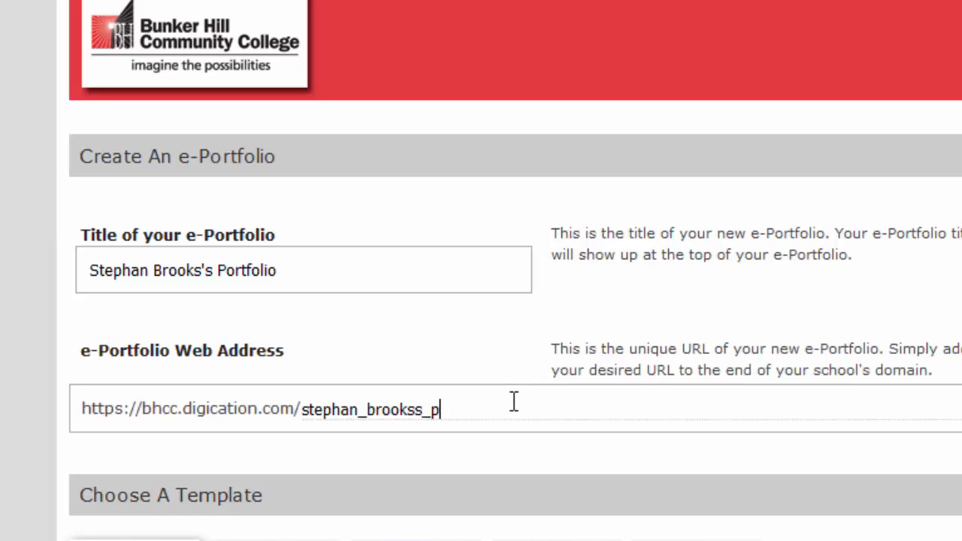
pyautogui.press('BackSpace')
pyautogui.press('BackSpace')
pyautogui.press('BackSpace')
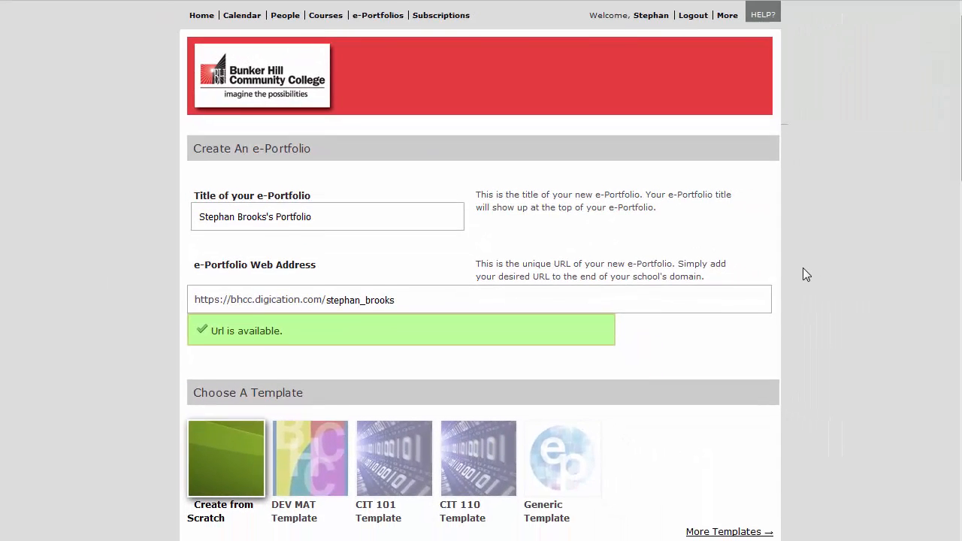
# Choose the Generic Template for the new e-Portfolio
pyautogui.scroll(-5, 803, 275)
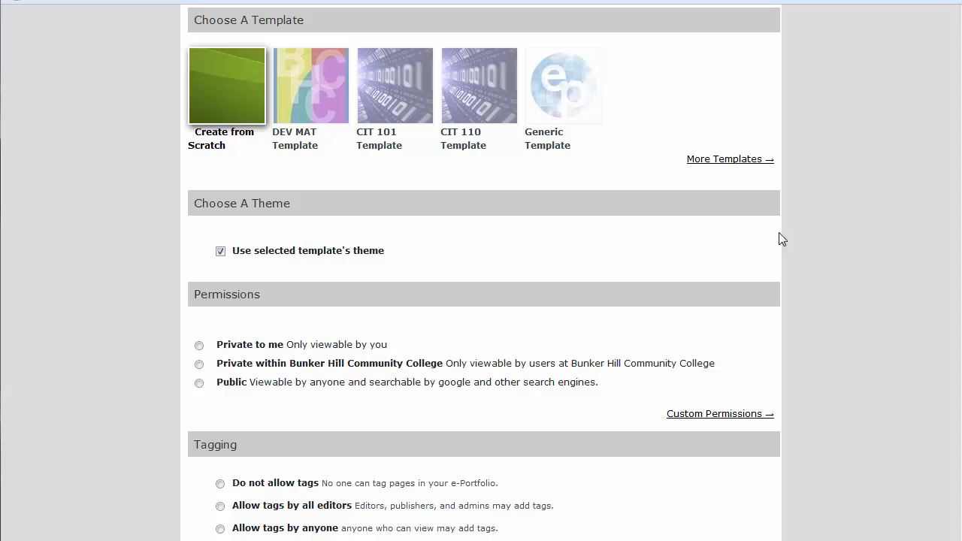
pyautogui.click(565, 113)
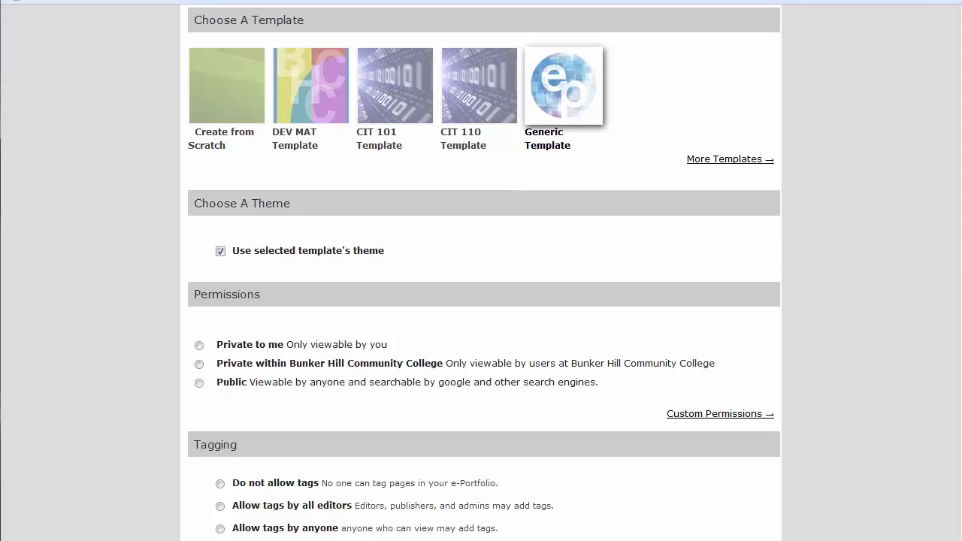
pyautogui.scroll(-2, 960, 261)
pyautogui.scroll(-3, 958, 308)
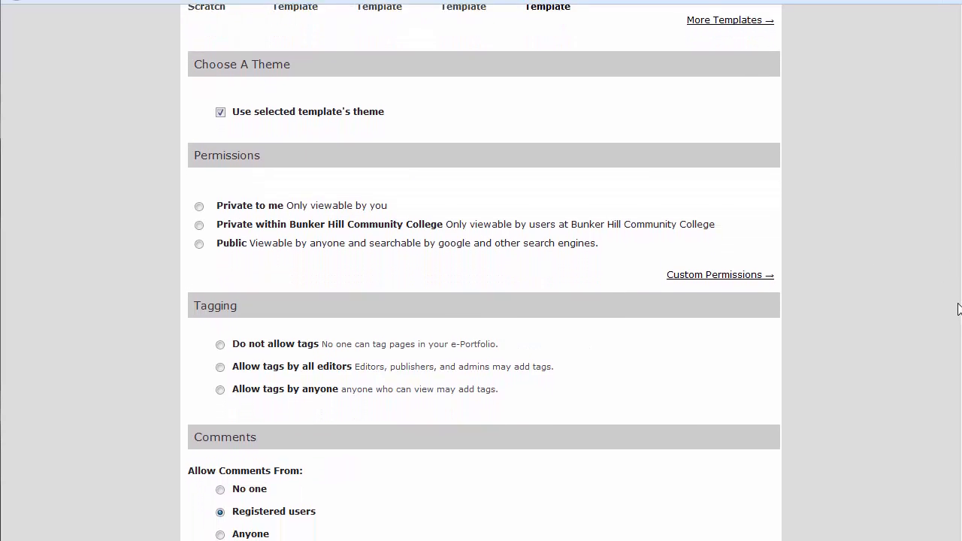
pyautogui.moveTo(956, 309); pyautogui.dragTo(956, 313)
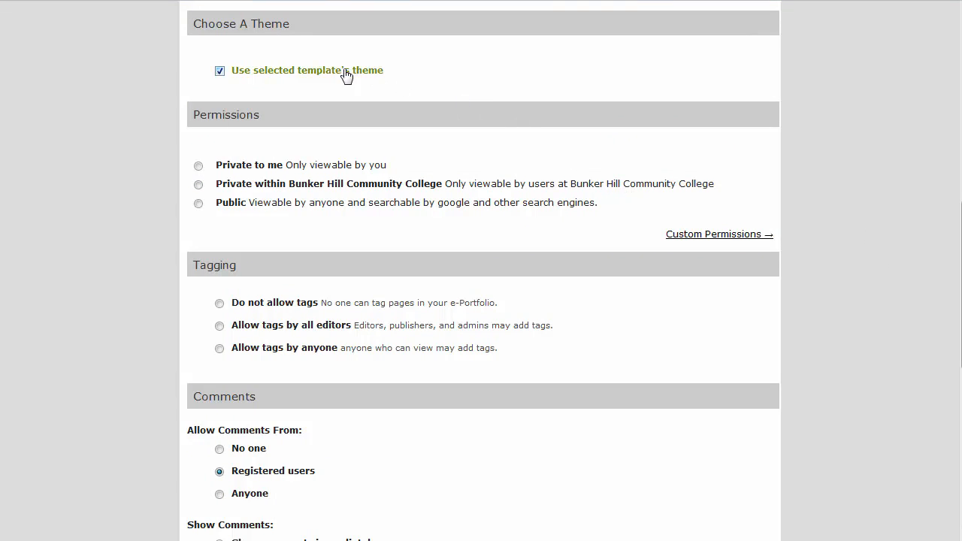
# Preview the theme customization options, then keep the template's own theme
pyautogui.click(219, 71)
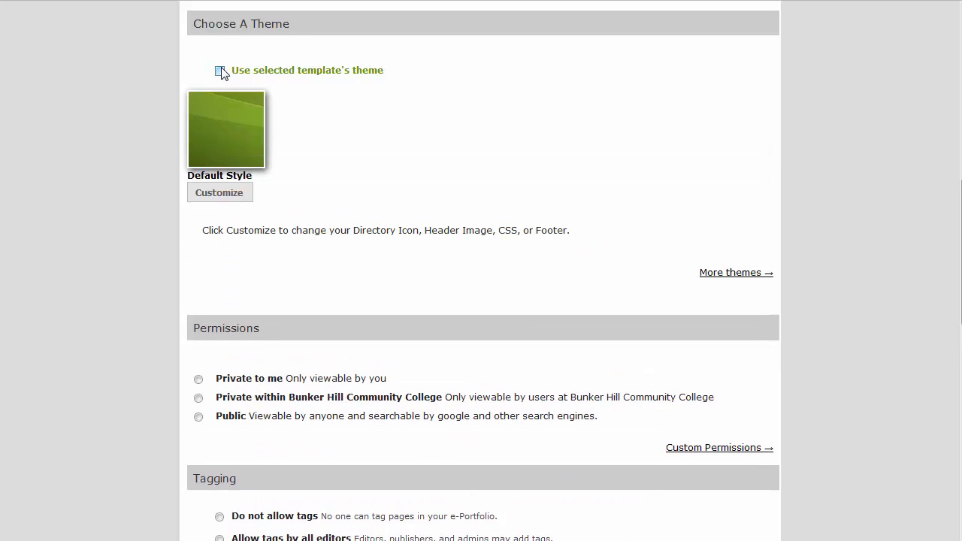
pyautogui.click(233, 195)
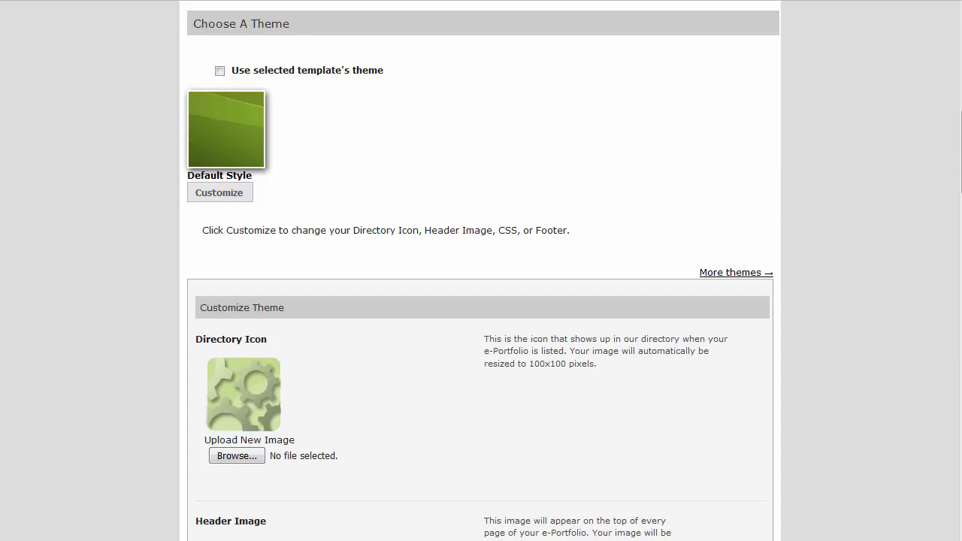
pyautogui.scroll(-5, 481, 271)
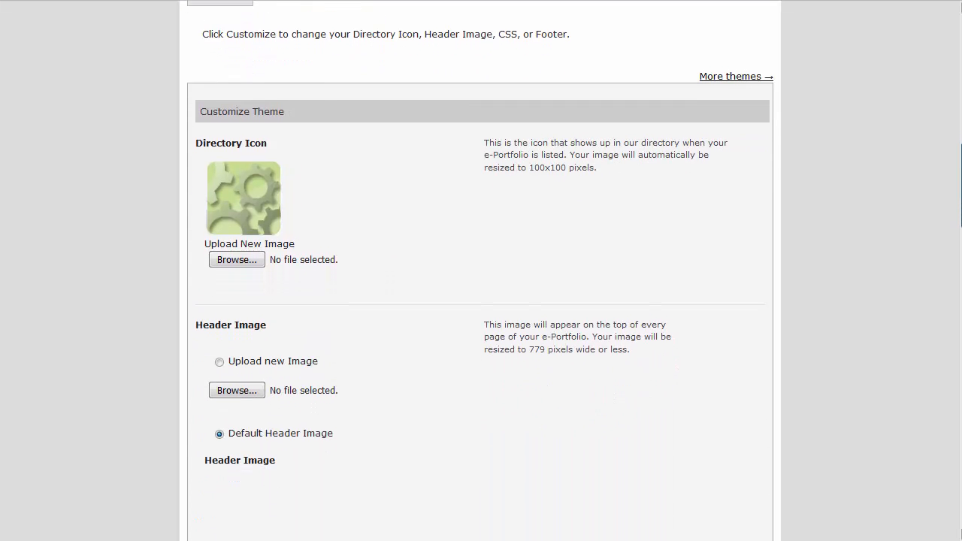
pyautogui.scroll(-9, 960, 256)
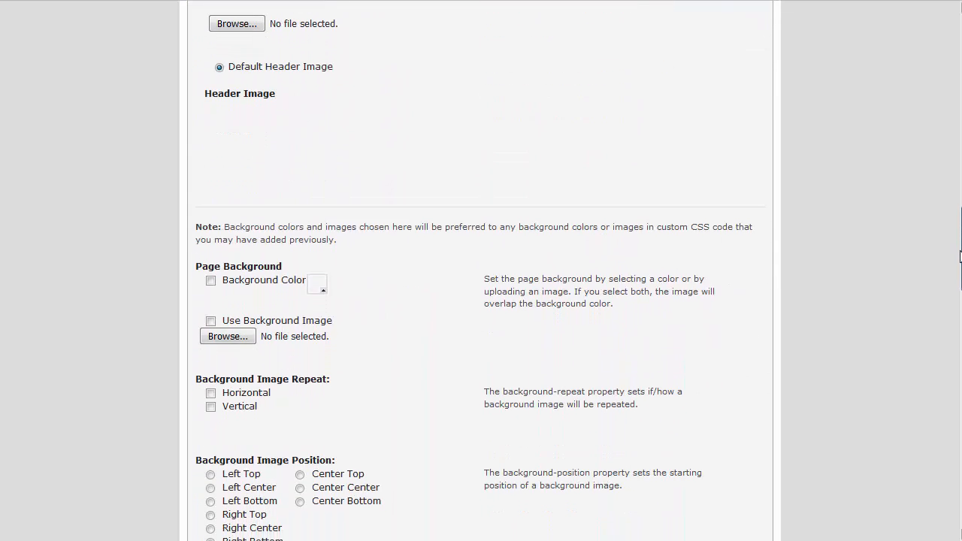
pyautogui.moveTo(960, 256); pyautogui.dragTo(961, 161)
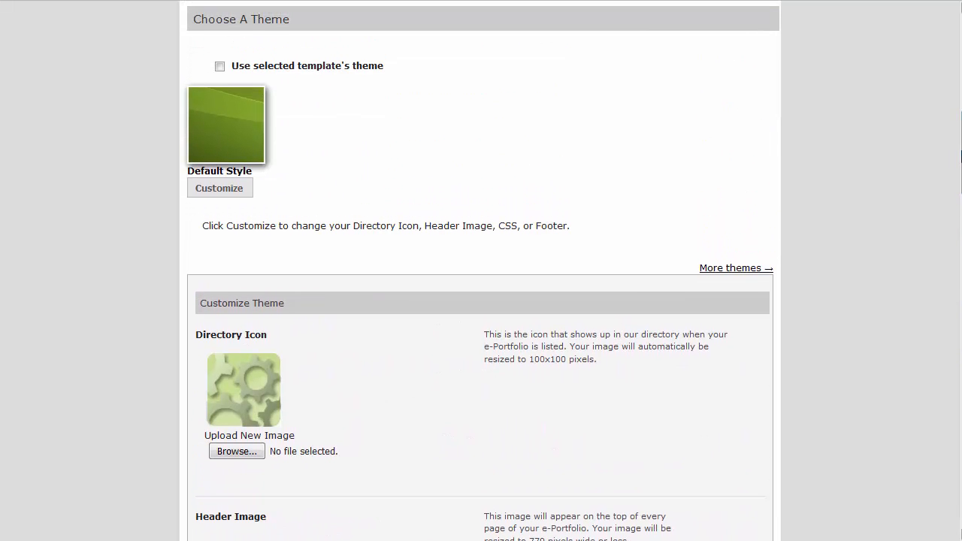
pyautogui.click(366, 66)
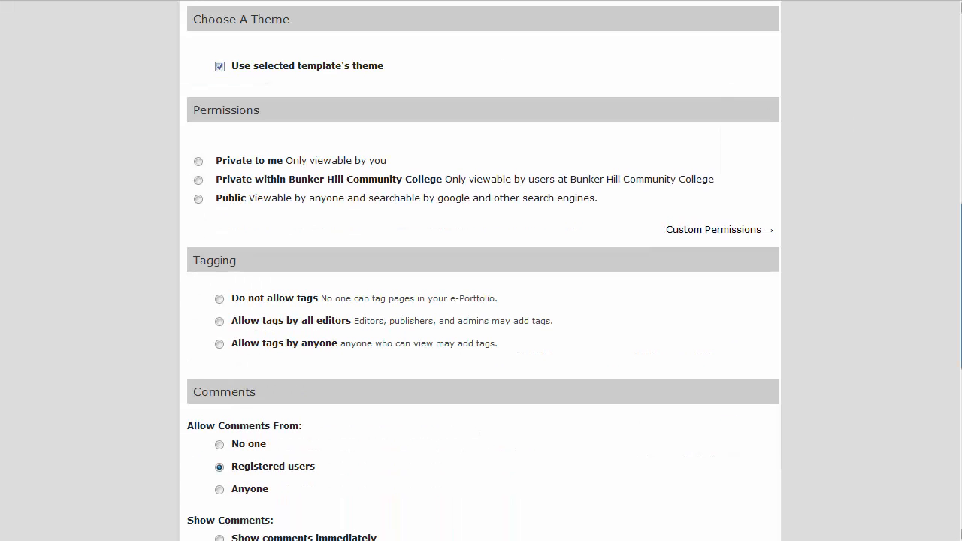
pyautogui.moveTo(961, 263); pyautogui.dragTo(961, 292)
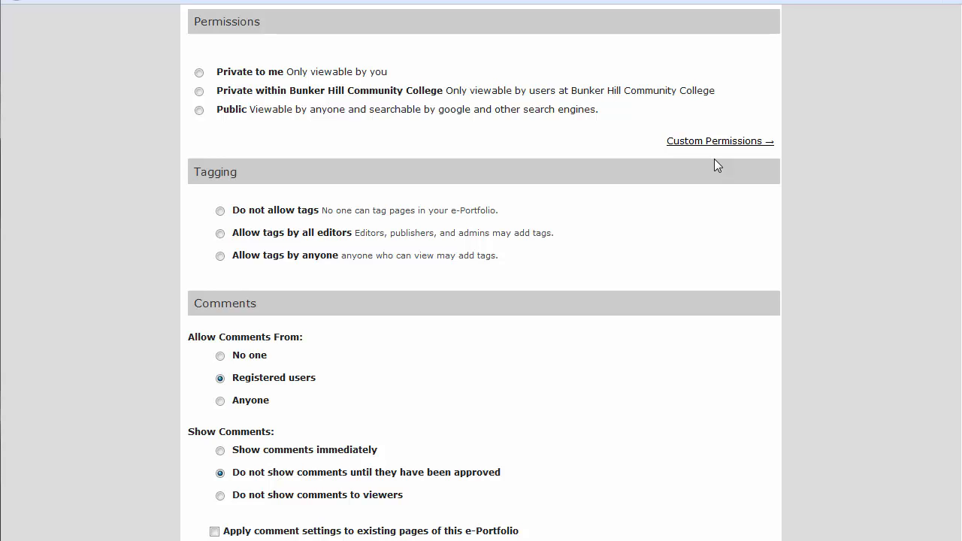
# In Custom Permissions, add a colleague with editing rights, then remove that entry
pyautogui.click(768, 146)
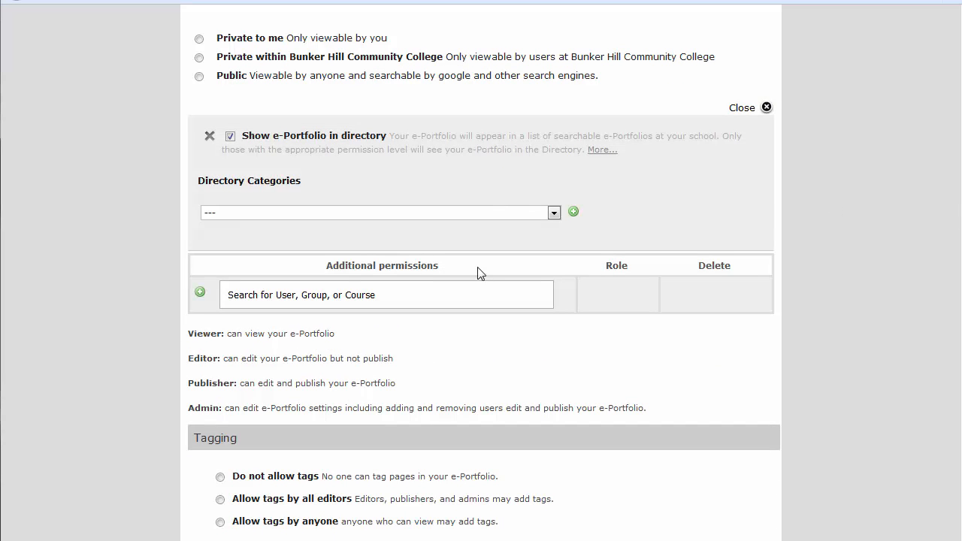
pyautogui.click(360, 285)
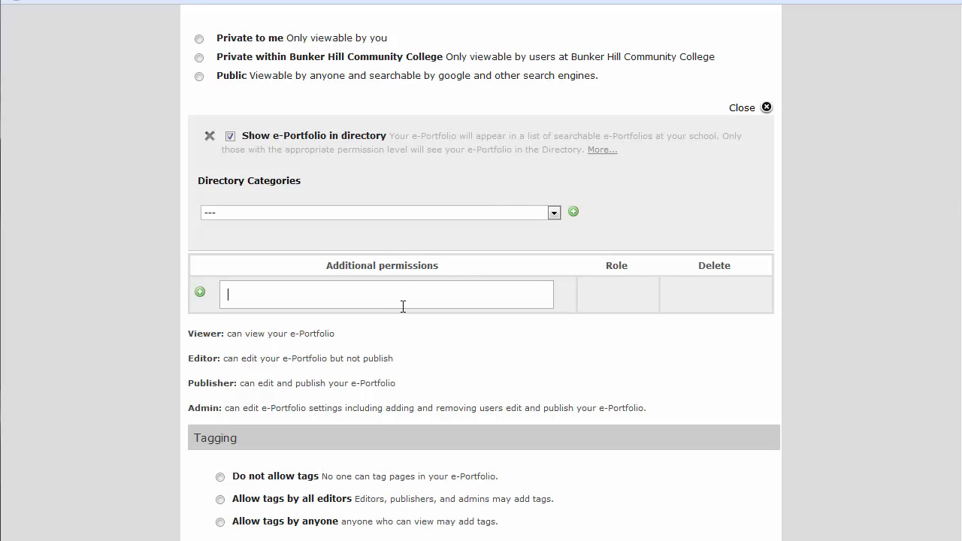
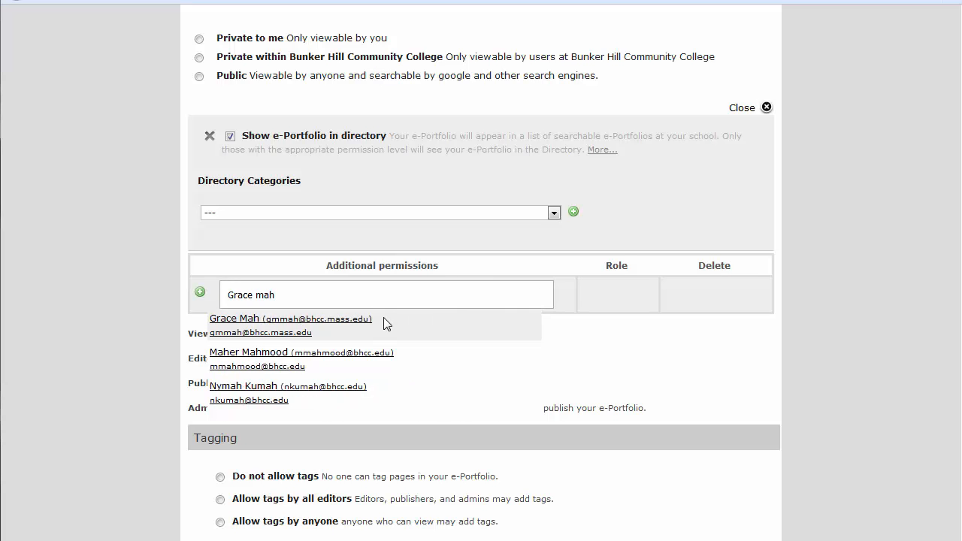
pyautogui.click(311, 327)
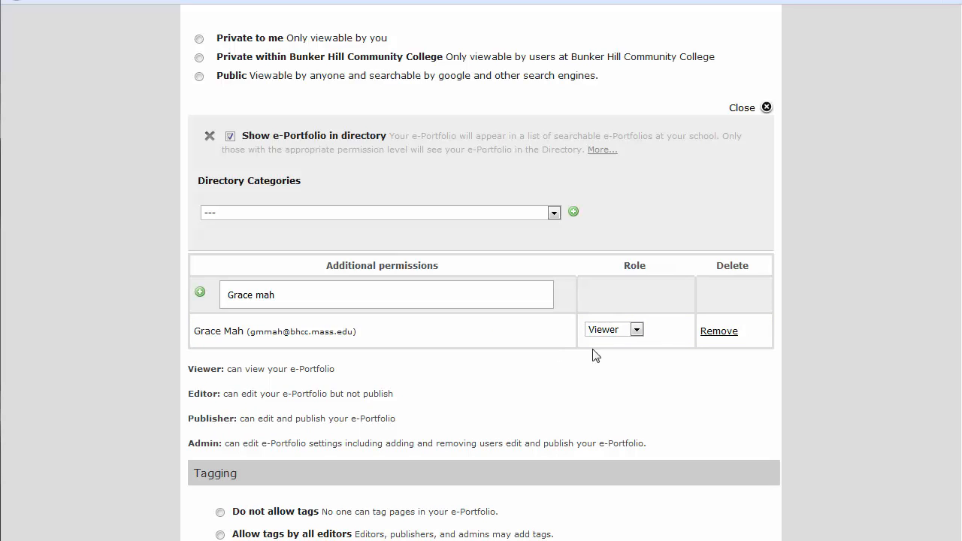
pyautogui.click(638, 329)
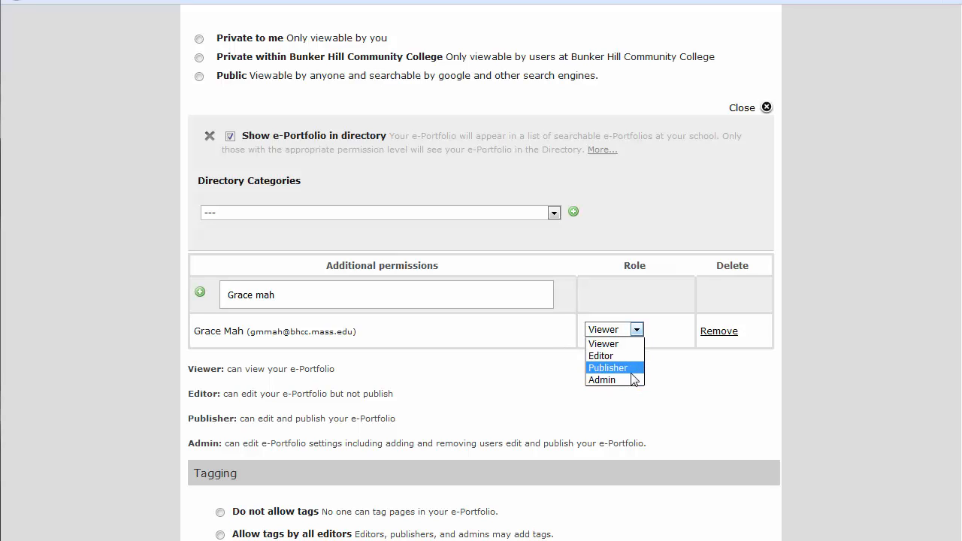
pyautogui.click(627, 358)
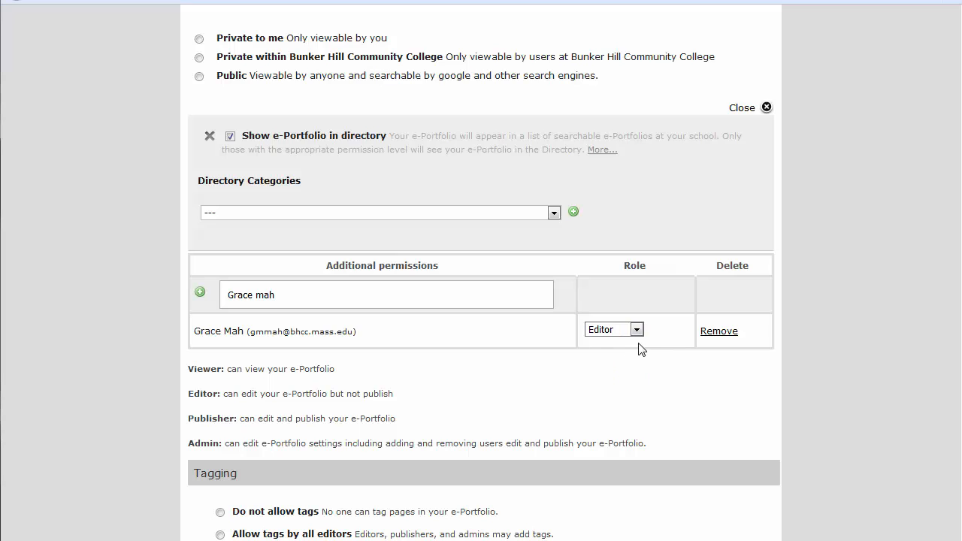
pyautogui.click(719, 331)
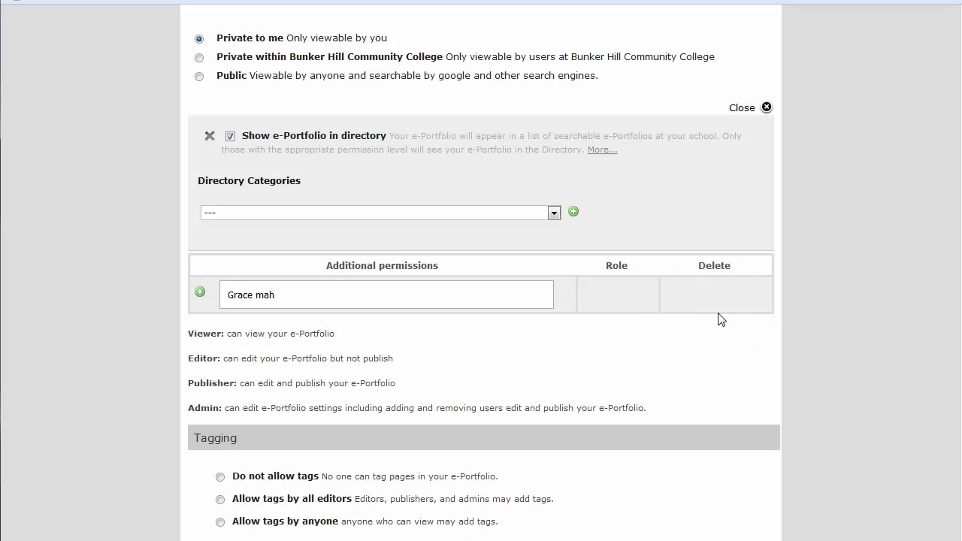
# Add the TLITC Training Course to permissions and remove its Students entry, leaving Faculty as viewers
pyautogui.click(309, 294)
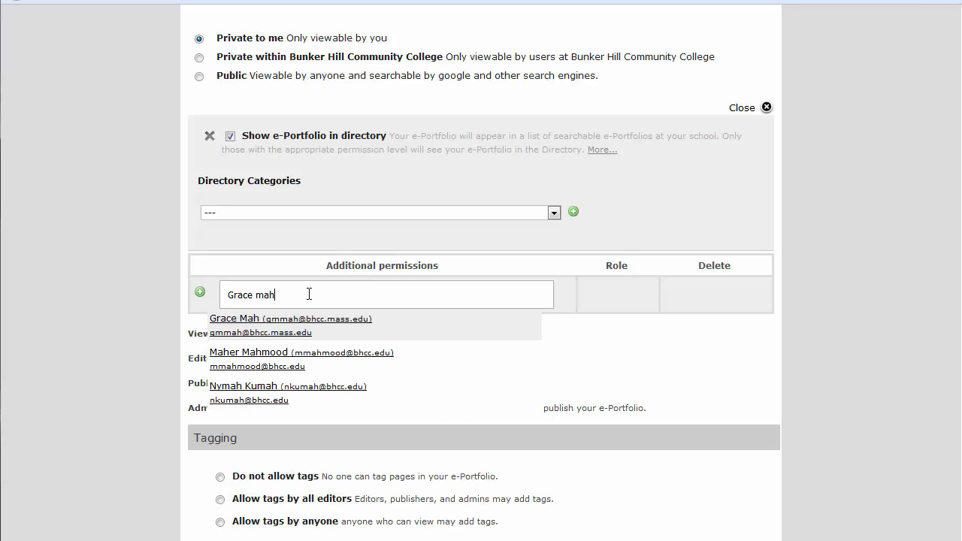
pyautogui.moveTo(281, 294); pyautogui.dragTo(200, 291)
pyautogui.press('BackSpace')
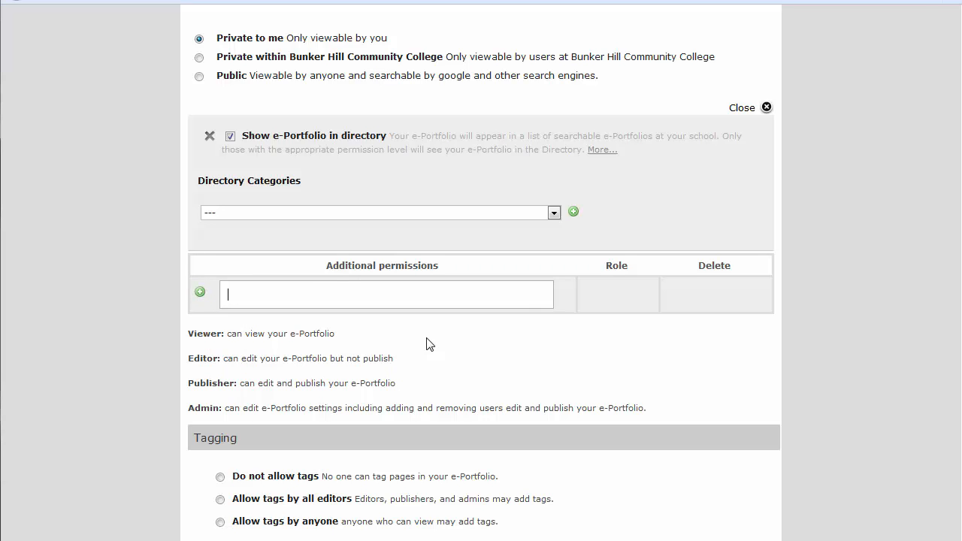
pyautogui.write('tlitc')
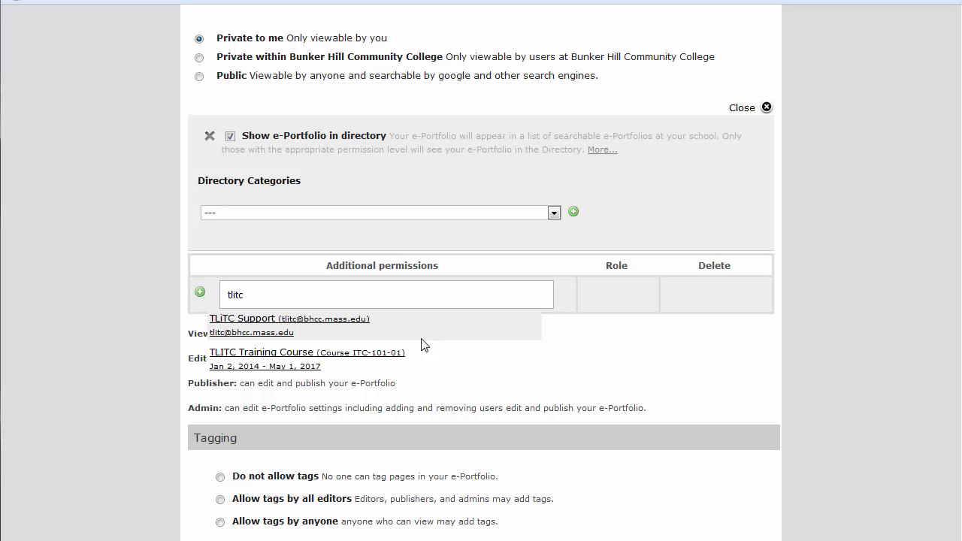
pyautogui.click(348, 361)
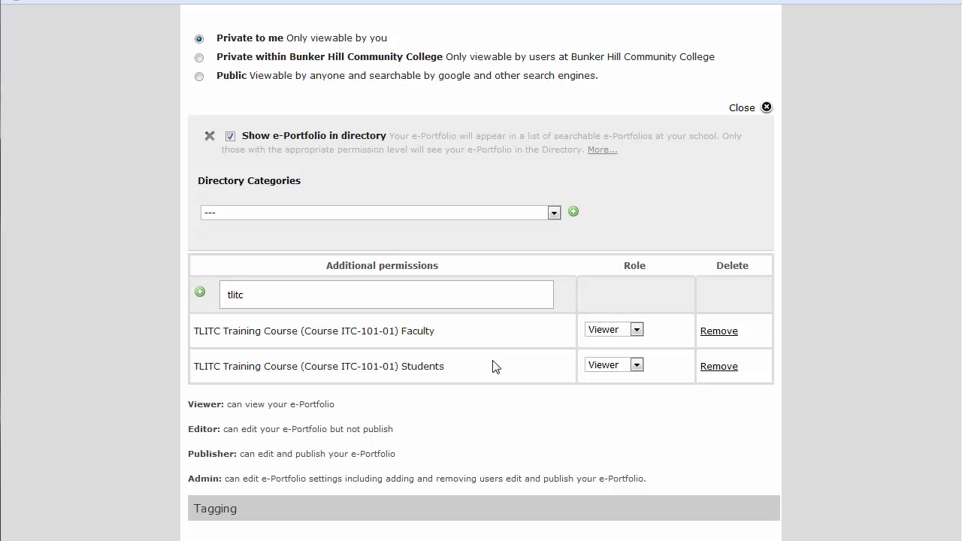
pyautogui.click(719, 366)
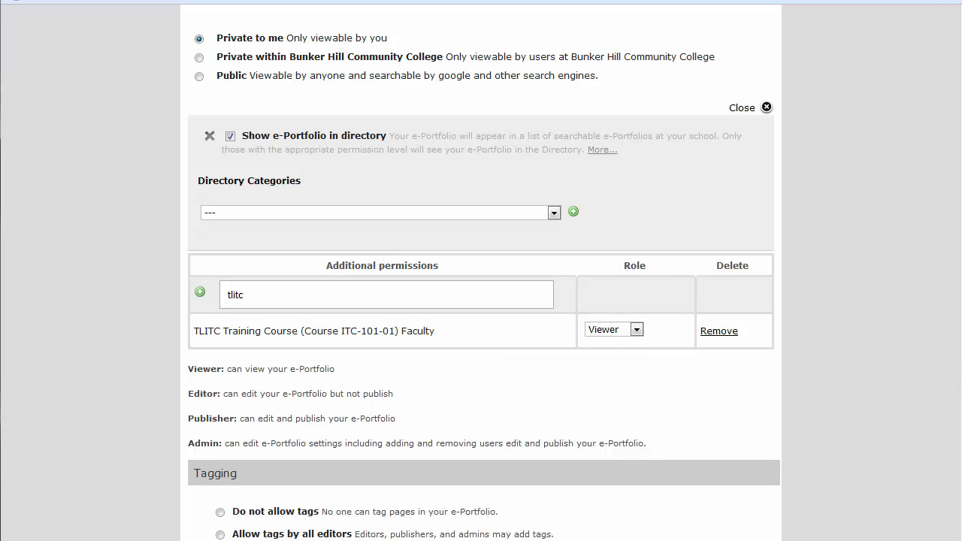
pyautogui.scroll(-1, 485, 283)
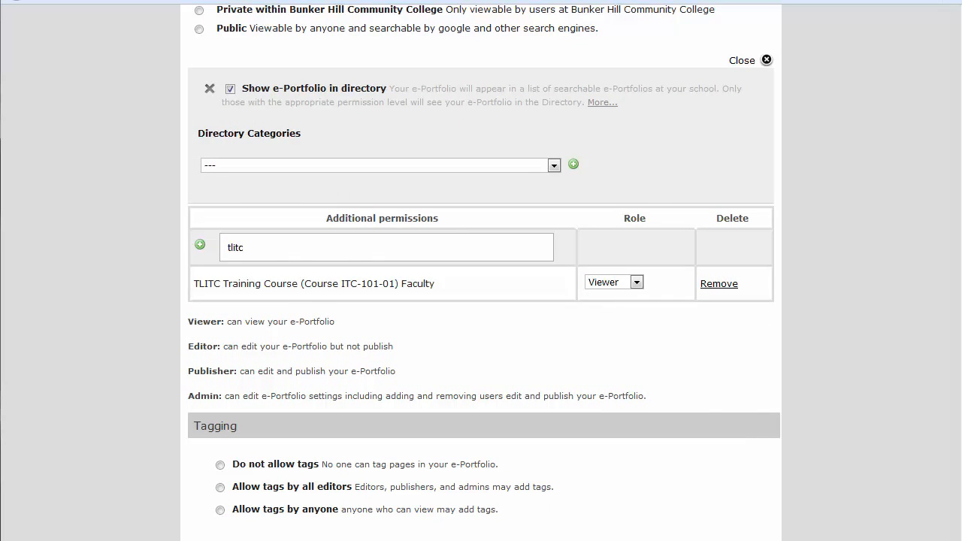
# Collapse the custom permissions panel and review the remaining settings down to Conversations
pyautogui.click(742, 62)
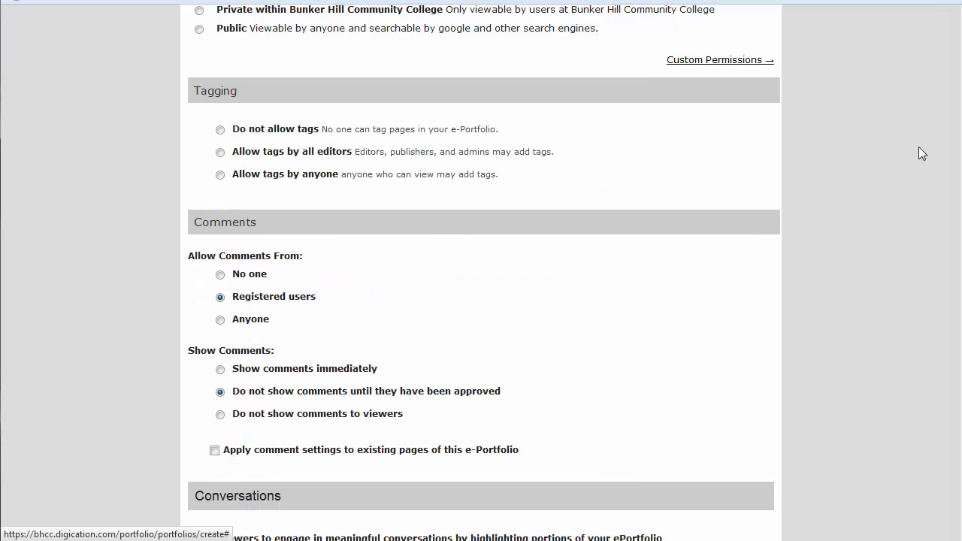
pyautogui.scroll(-1, 960, 264)
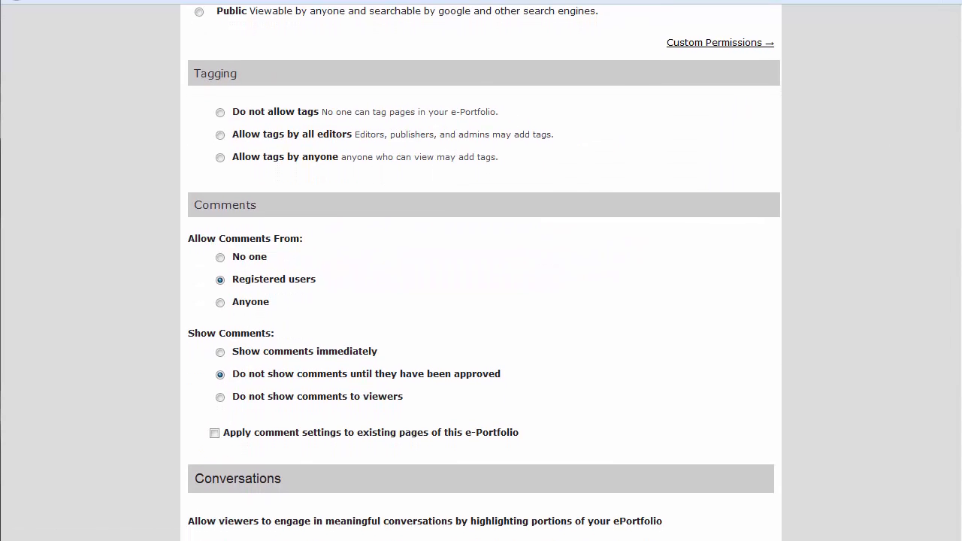
pyautogui.scroll(-1, 960, 290)
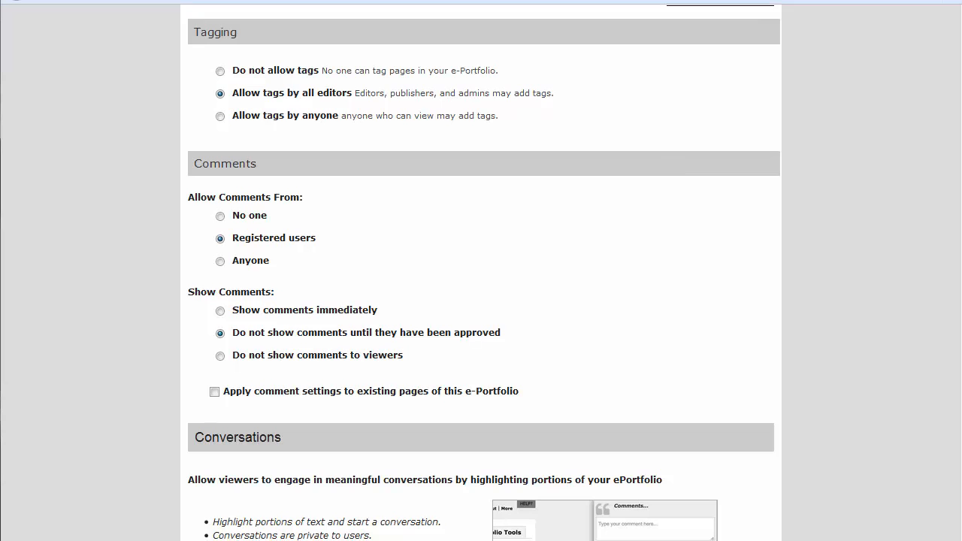
pyautogui.scroll(-1, 961, 323)
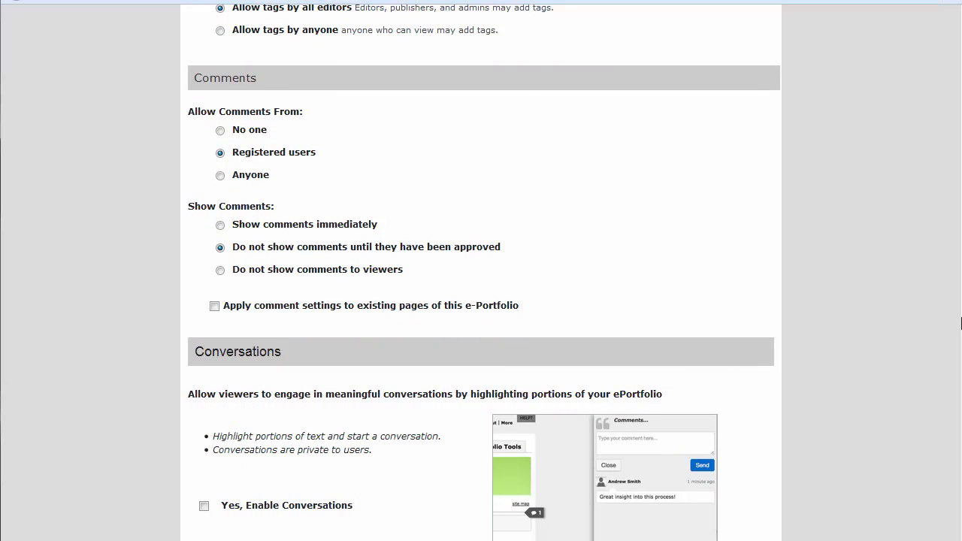
pyautogui.scroll(-2, 484, 272)
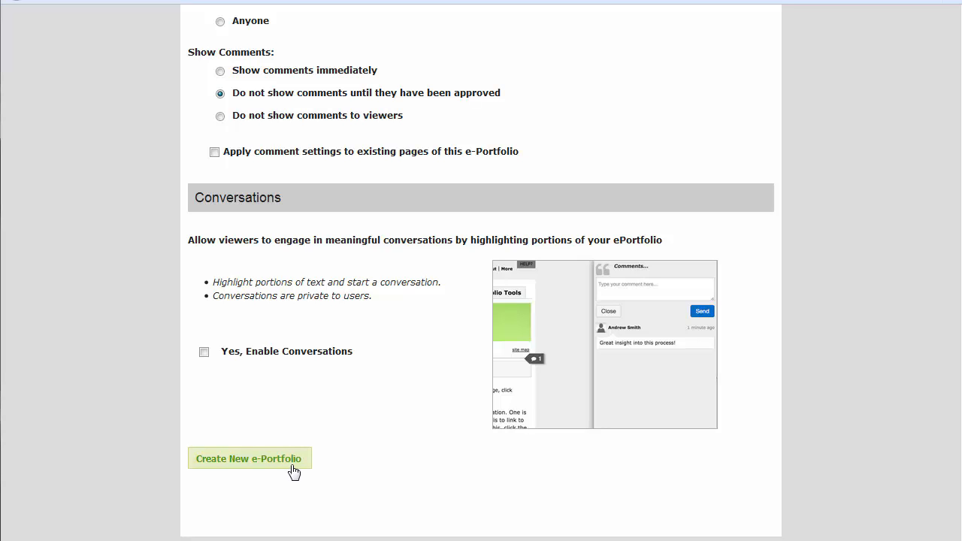
# Create the new e-Portfolio and look over the Portfolio Tools dropdown options
pyautogui.click(293, 472)
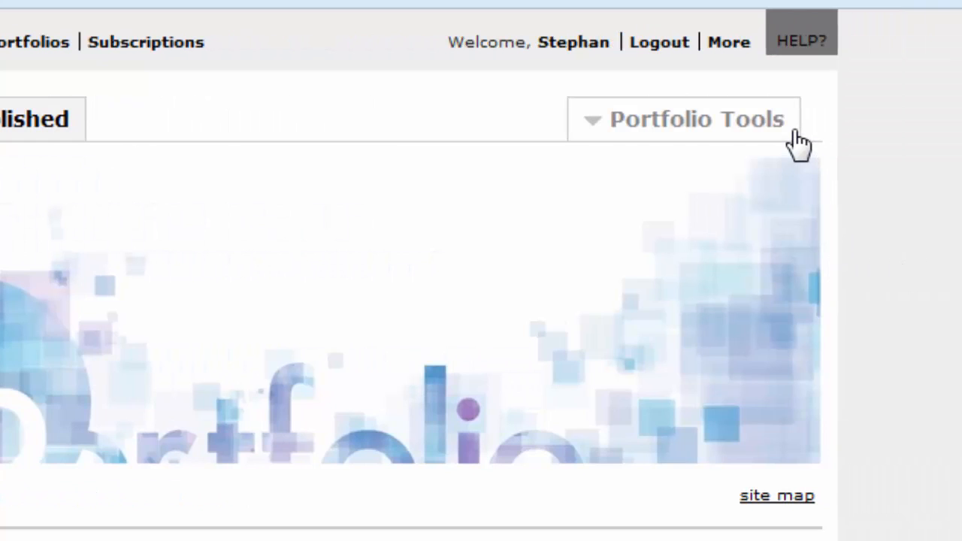
pyautogui.click(795, 134)
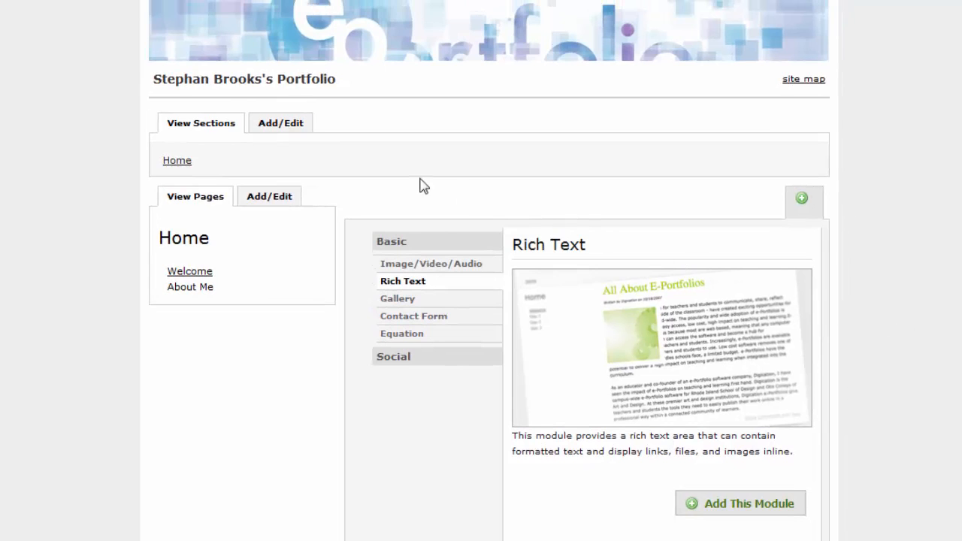
# Add and save a section named TLITC-101, removing a stray leading letter from the name
pyautogui.click(299, 132)
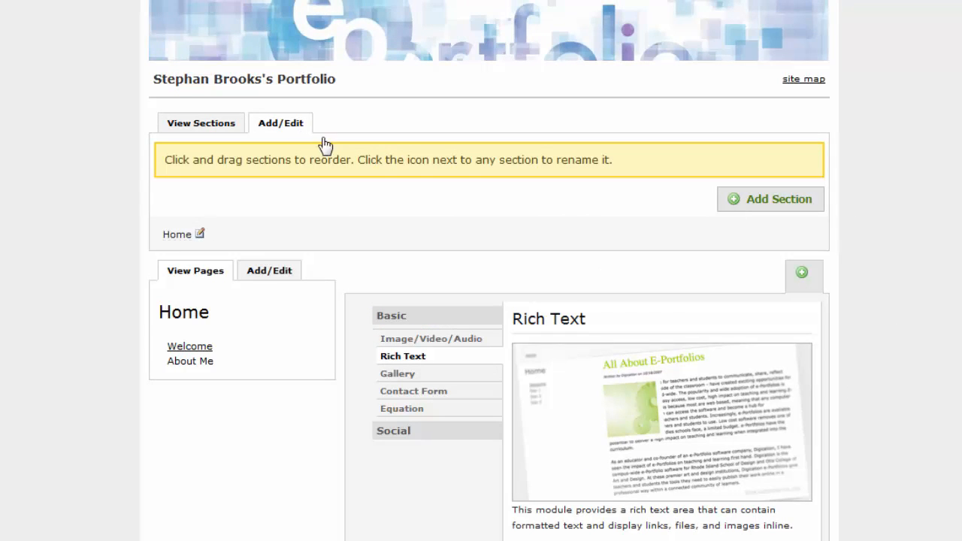
pyautogui.click(738, 214)
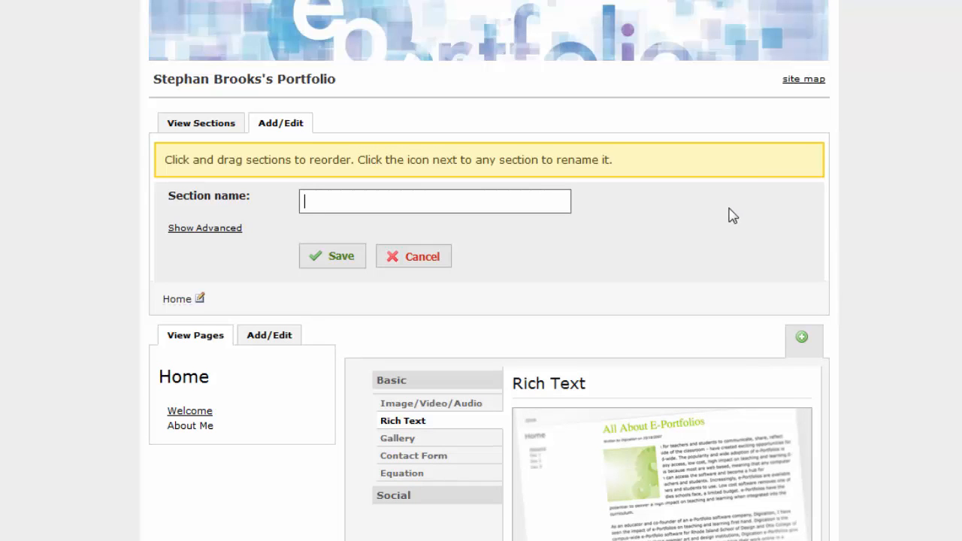
pyautogui.write('tTLITC-101')
pyautogui.press('Left')
pyautogui.press('Left')
pyautogui.press('Left')
pyautogui.press('Left')
pyautogui.press('Left')
pyautogui.press('Left')
pyautogui.press('Left')
pyautogui.press('Left')
pyautogui.press('Left')
pyautogui.press('BackSpace')
pyautogui.click(360, 263)
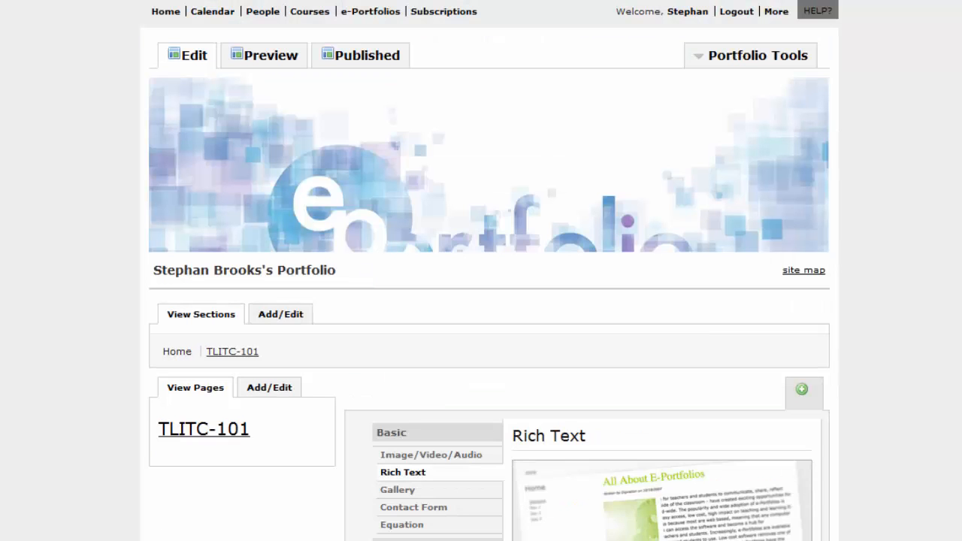
pyautogui.scroll(-1, 489, 271)
pyautogui.scroll(-3, 489, 270)
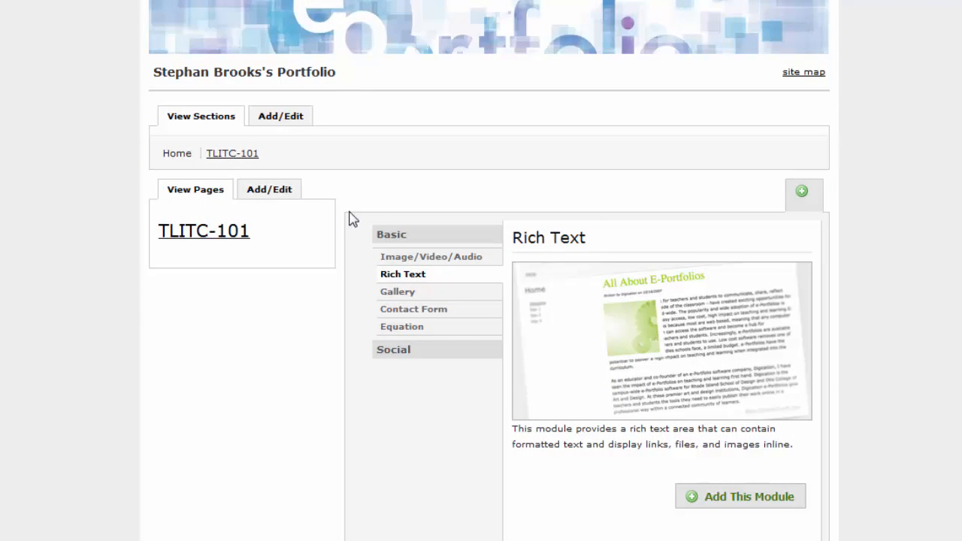
# Add a page named 'Project 1' to the TLITC-101 section
pyautogui.click(278, 192)
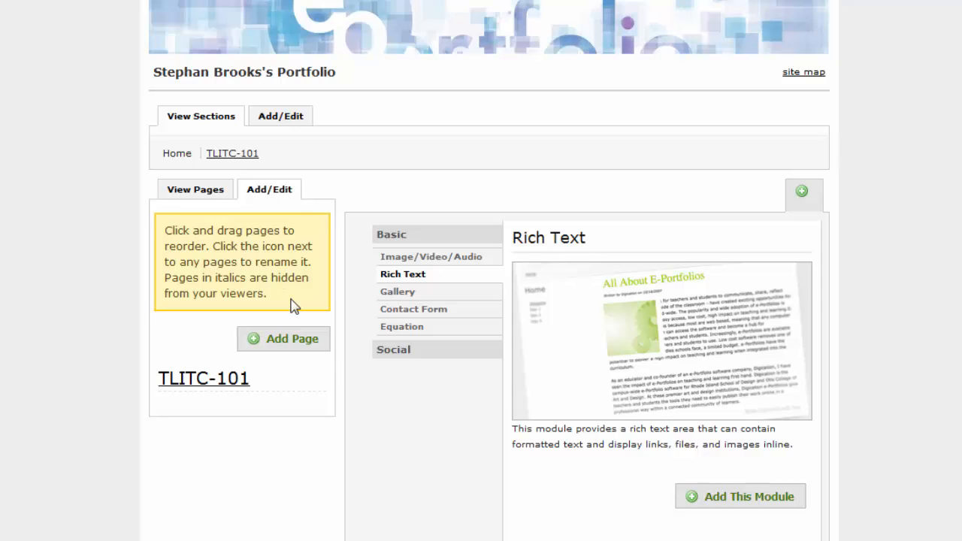
pyautogui.click(318, 342)
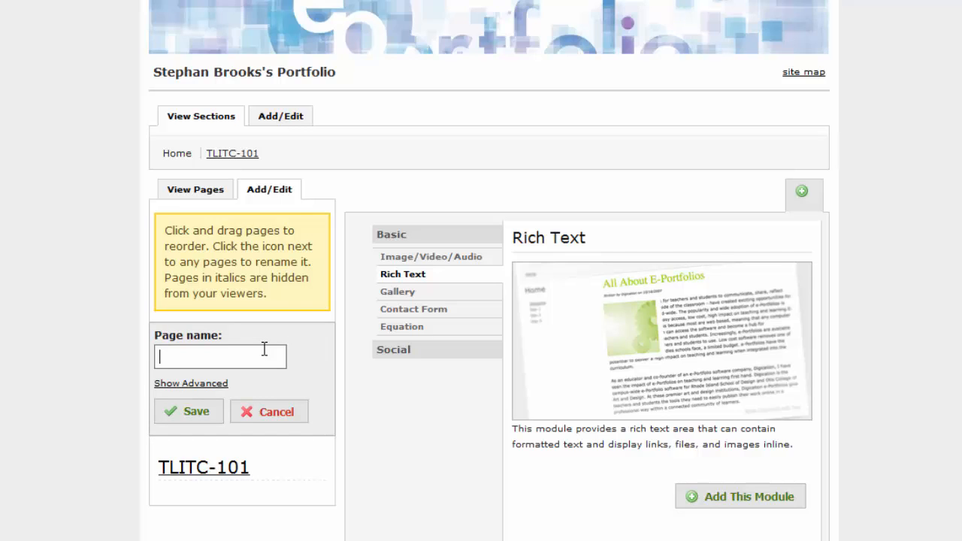
pyautogui.write('Project 1')
pyautogui.click(196, 413)
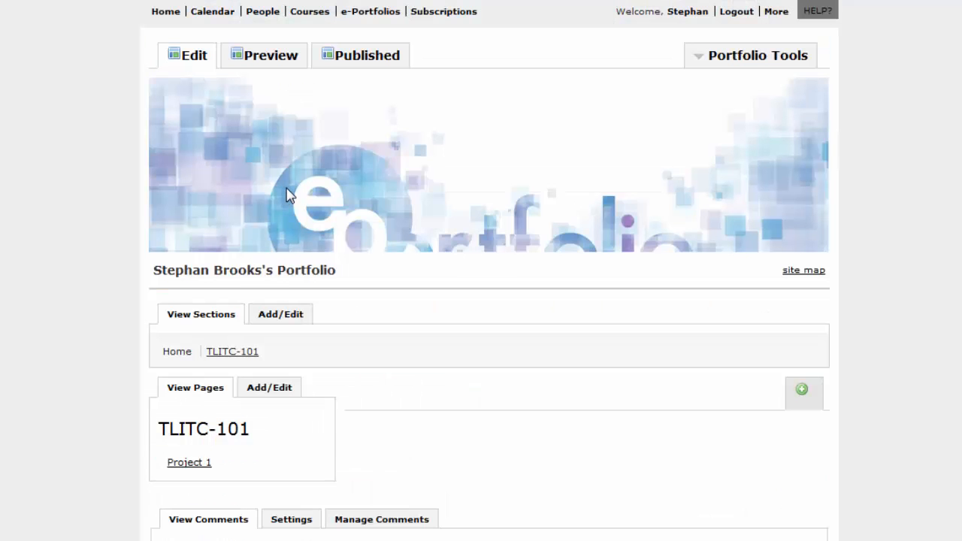
# Add a 'Project 2' page and begin adding one more page to the section
pyautogui.click(287, 396)
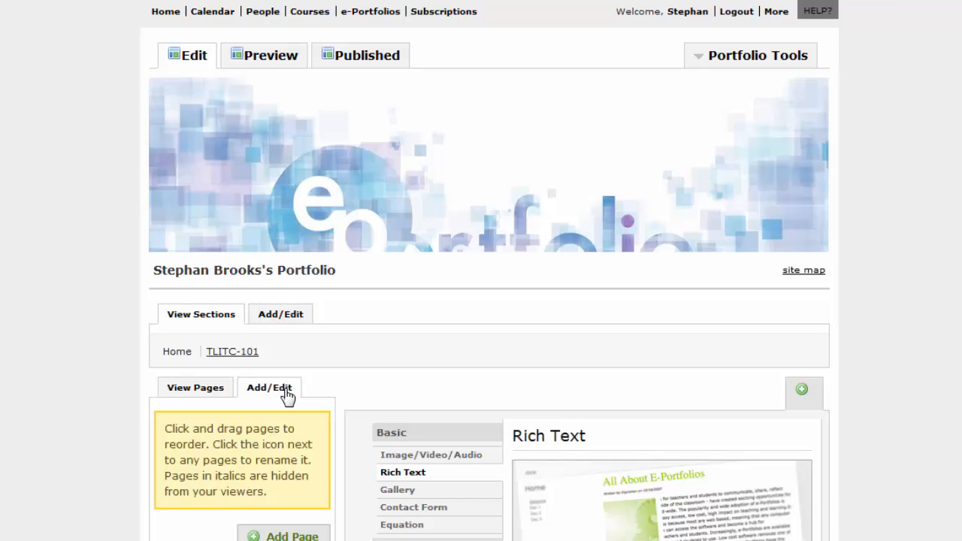
pyautogui.scroll(-3, 655, 266)
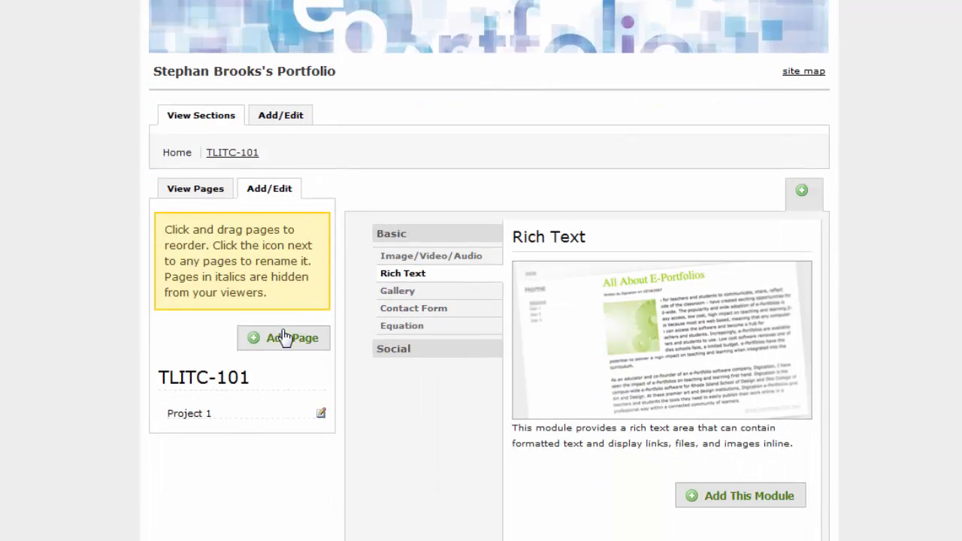
pyautogui.click(284, 339)
pyautogui.write('P')
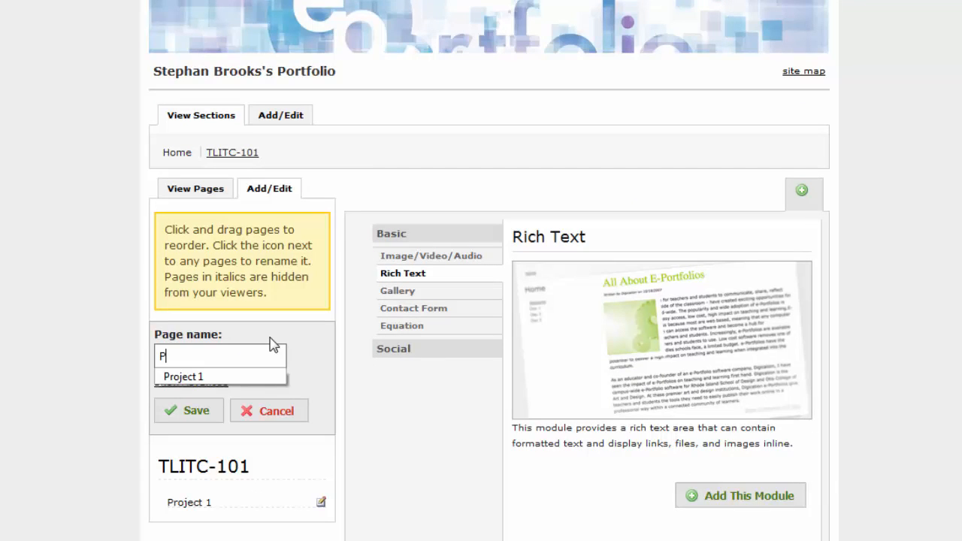
pyautogui.write('roject 2')
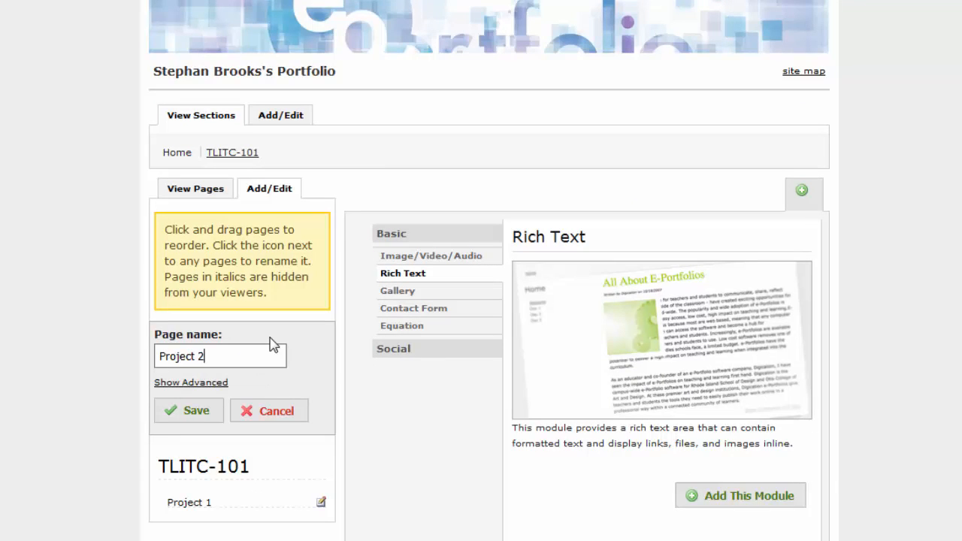
pyautogui.click(208, 416)
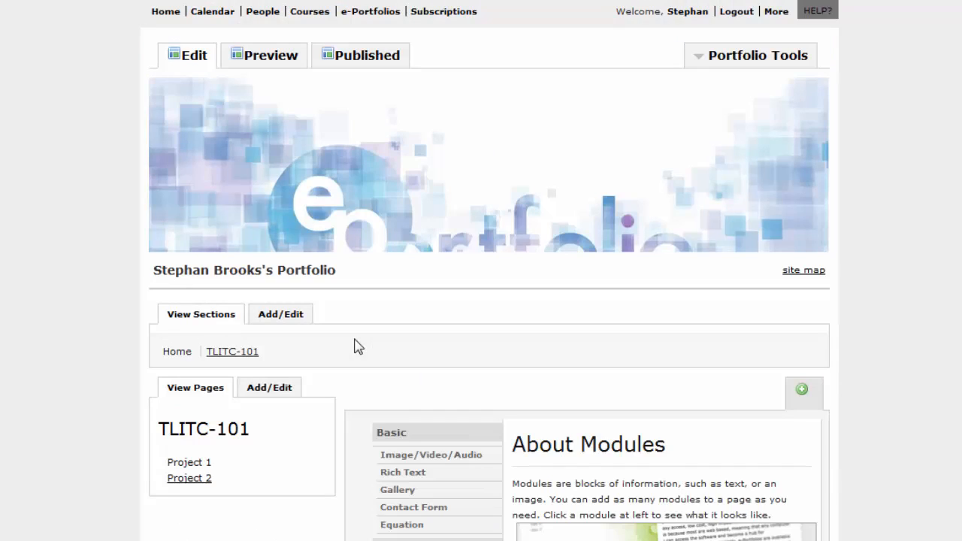
pyautogui.click(273, 389)
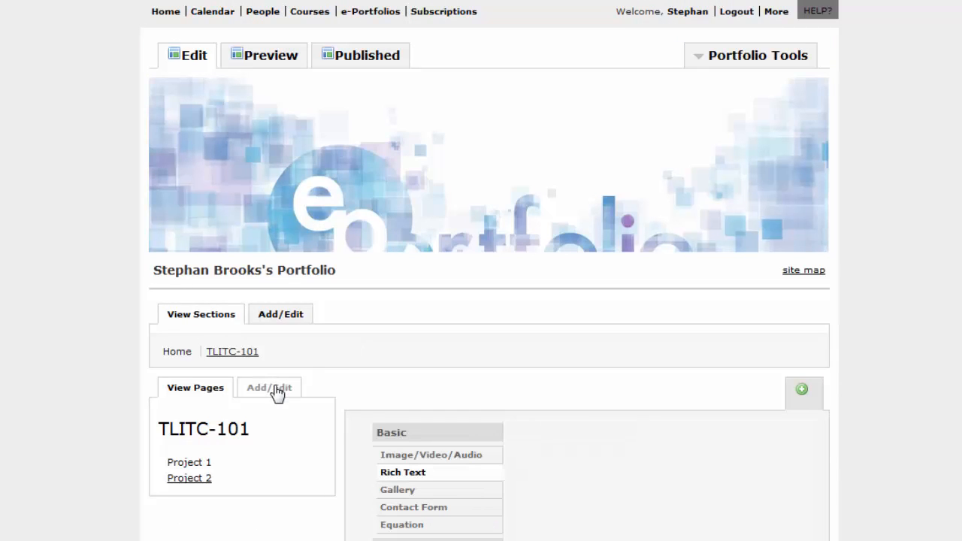
pyautogui.click(296, 536)
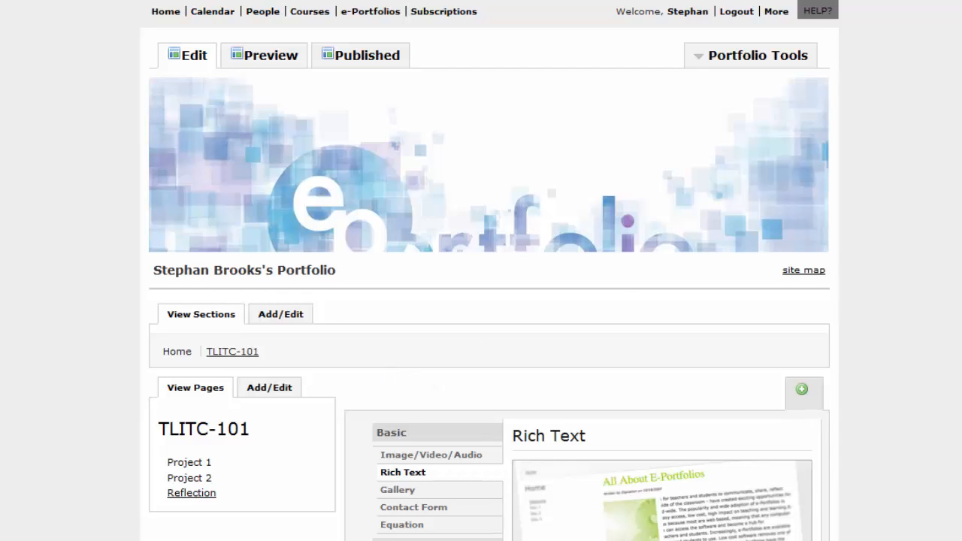
pyautogui.scroll(-3, 910, 533)
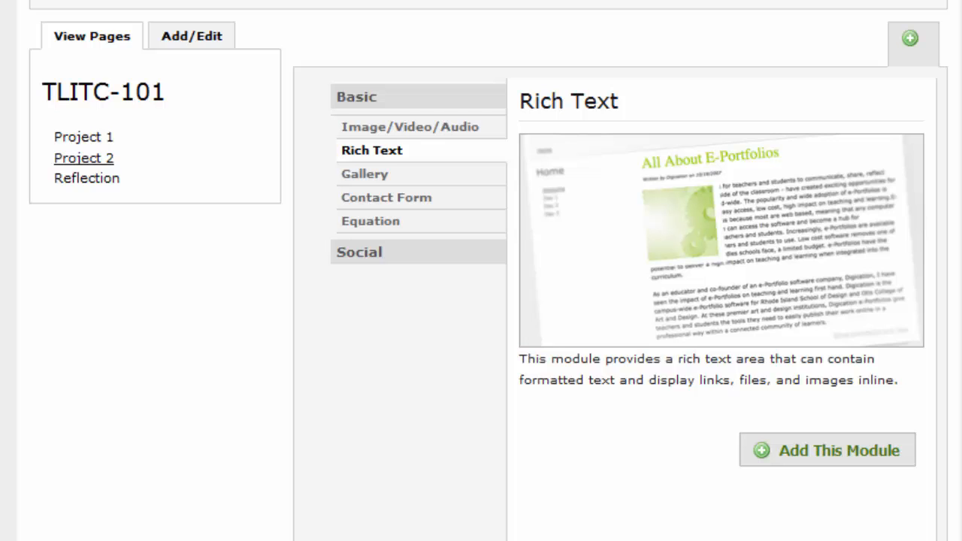
pyautogui.click(450, 138)
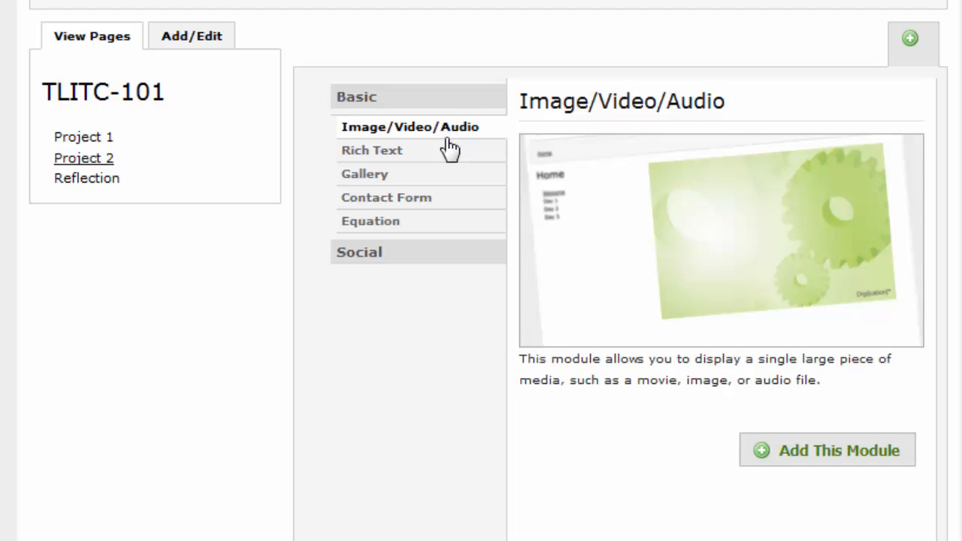
pyautogui.click(448, 153)
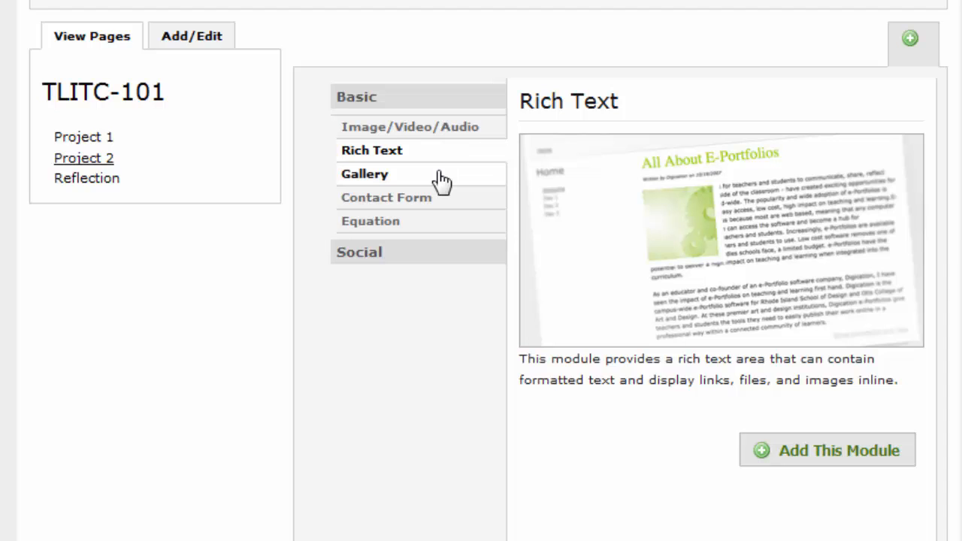
pyautogui.click(443, 179)
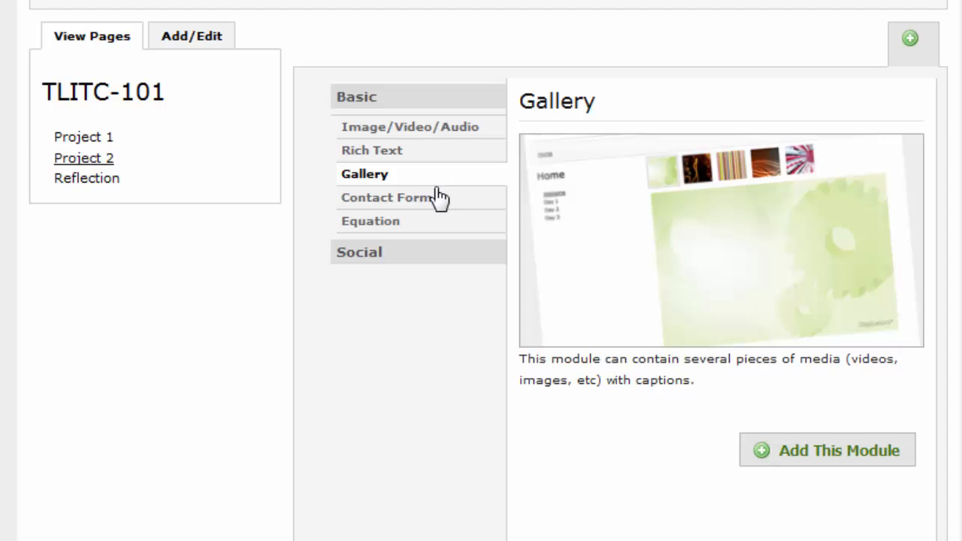
pyautogui.click(440, 199)
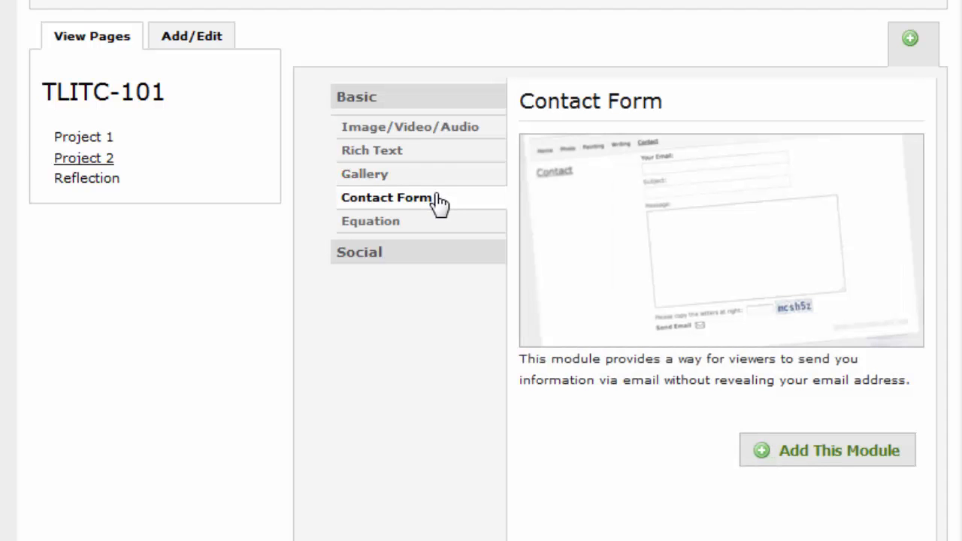
pyautogui.click(437, 225)
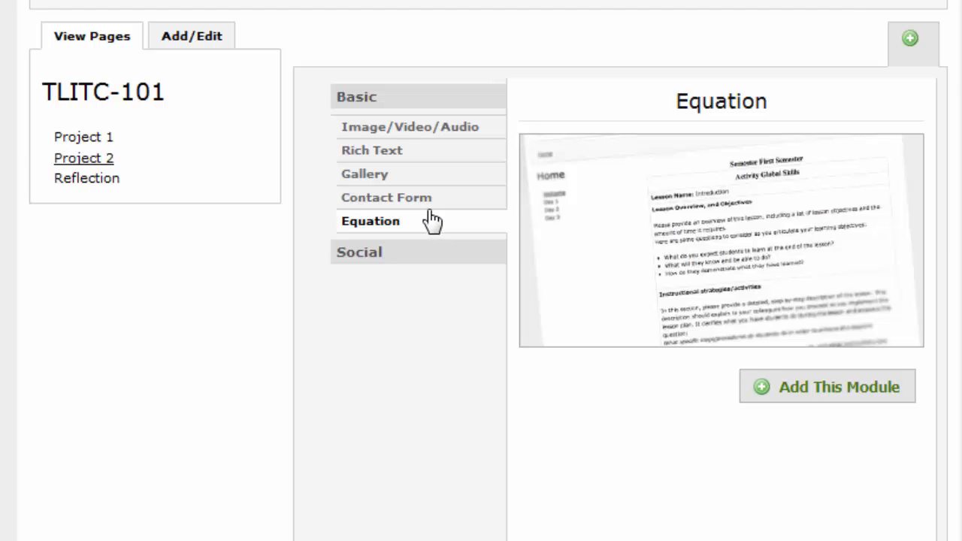
pyautogui.click(463, 147)
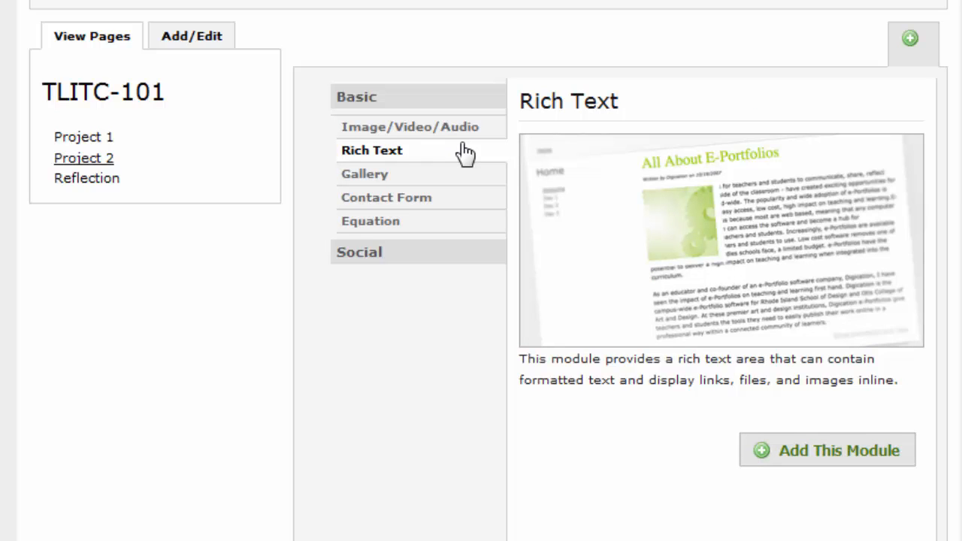
# Add a Rich Text module to Project 2 reading 'Hi my name is stephan.' and save it
pyautogui.click(892, 454)
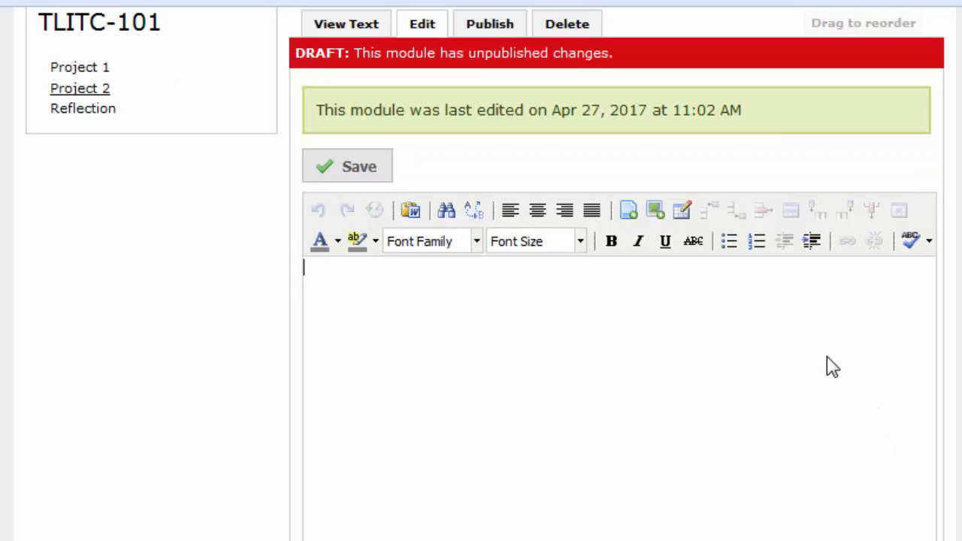
pyautogui.write('Hi my name is stephan')
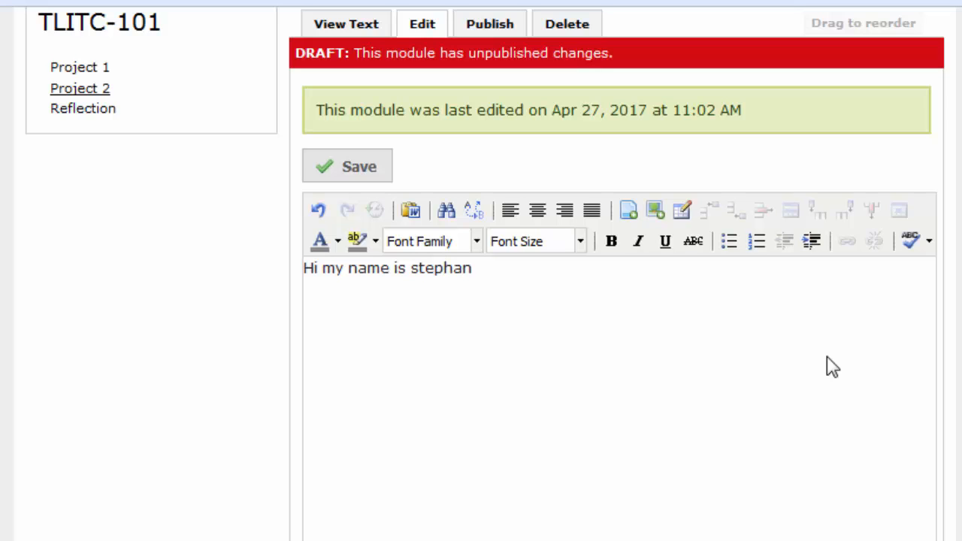
pyautogui.write('.')
pyautogui.click(375, 180)
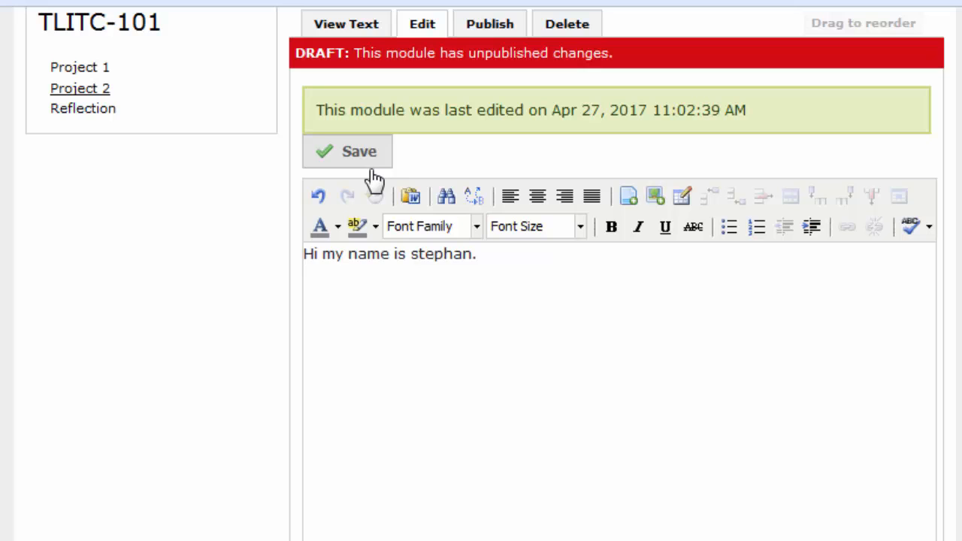
pyautogui.click(388, 155)
pyautogui.click(357, 163)
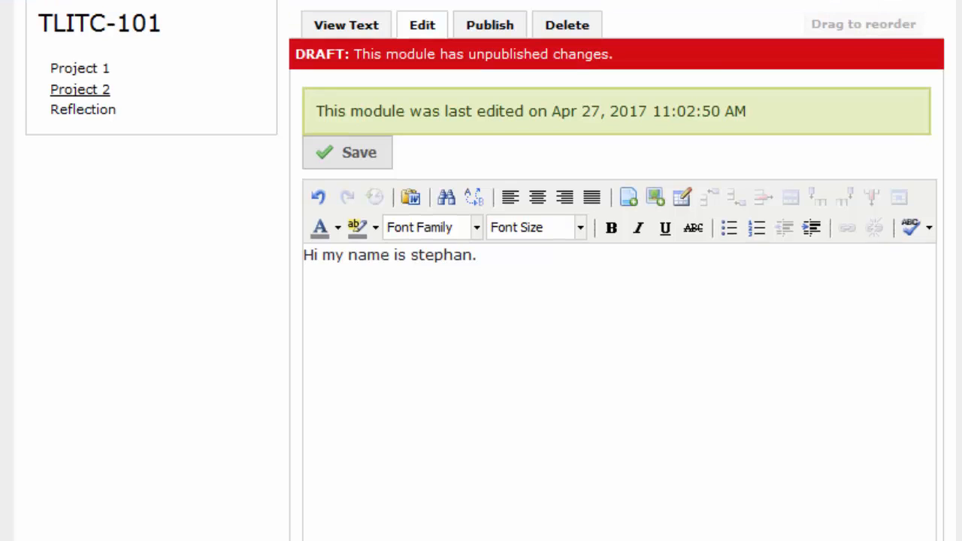
# Publish the introduction text module's changes, then reopen it for editing
pyautogui.click(505, 34)
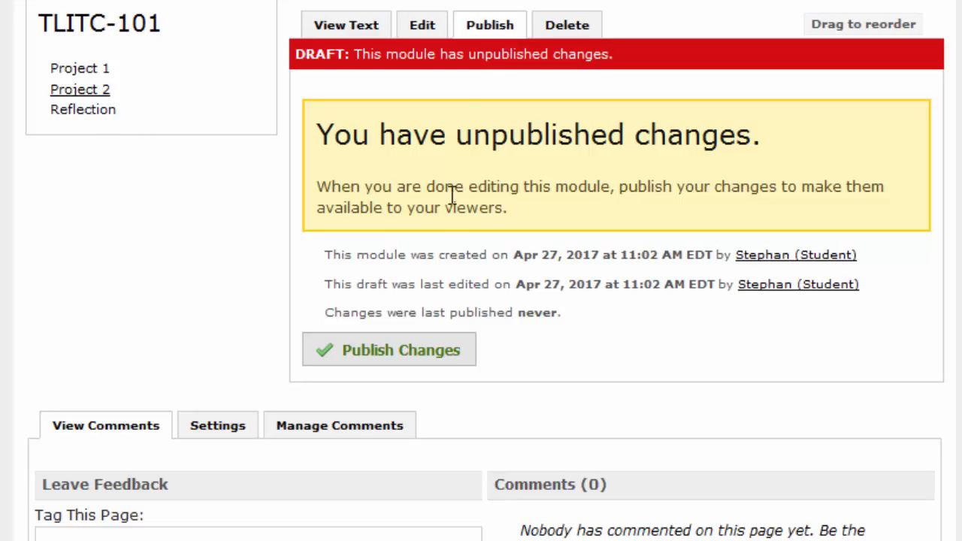
pyautogui.click(418, 352)
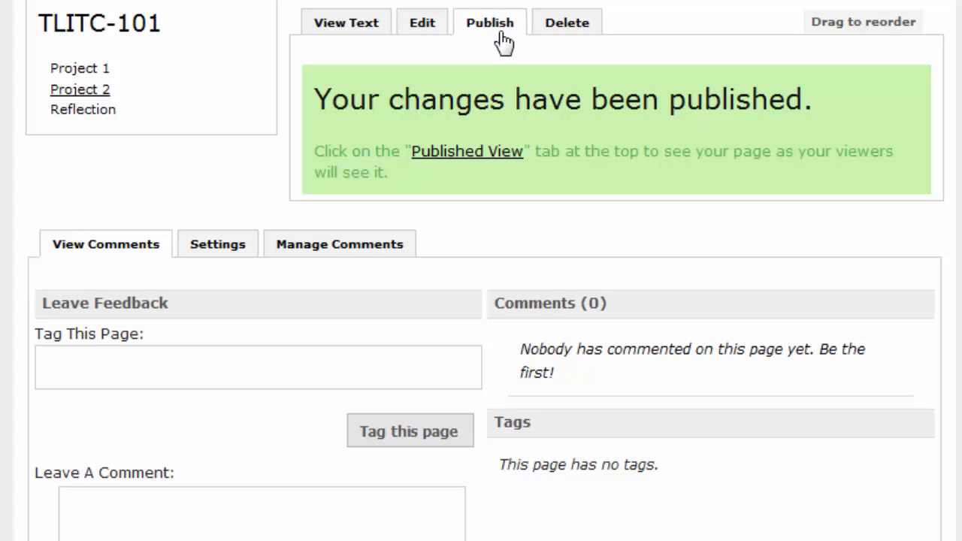
pyautogui.click(423, 24)
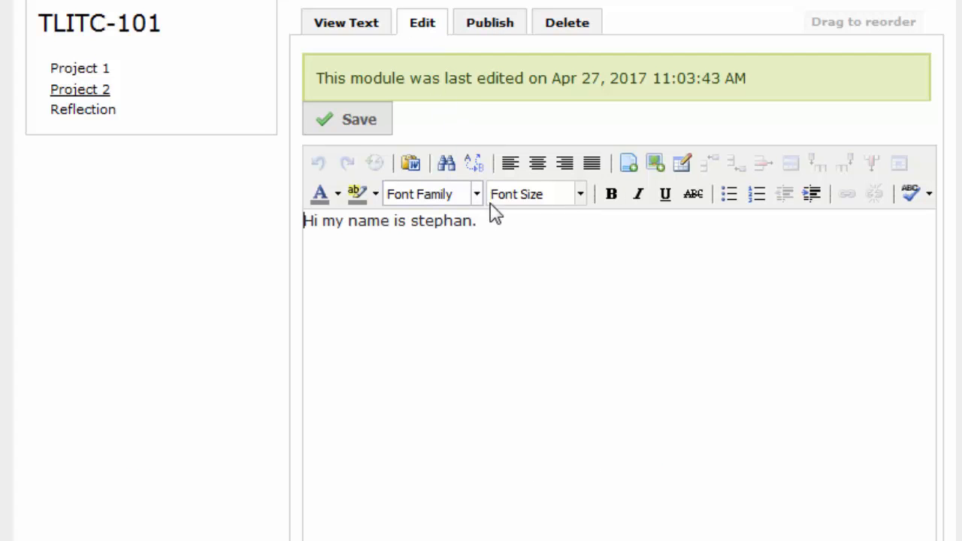
# Add a new paragraph 'I work at Bunker Hill COmmunity College.' and save the draft
pyautogui.press('Return')
pyautogui.write('I wor')
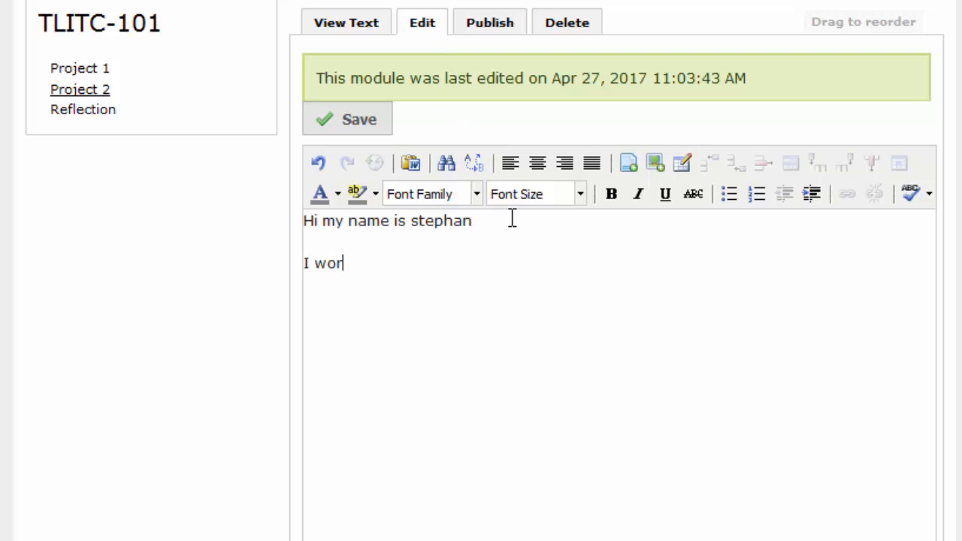
pyautogui.write('k at Bunk')
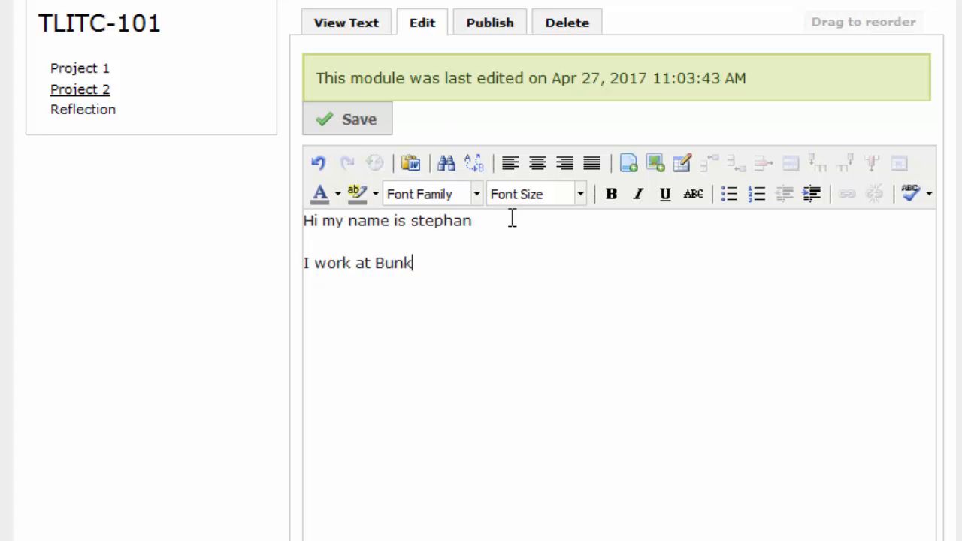
pyautogui.write('er Hill CO')
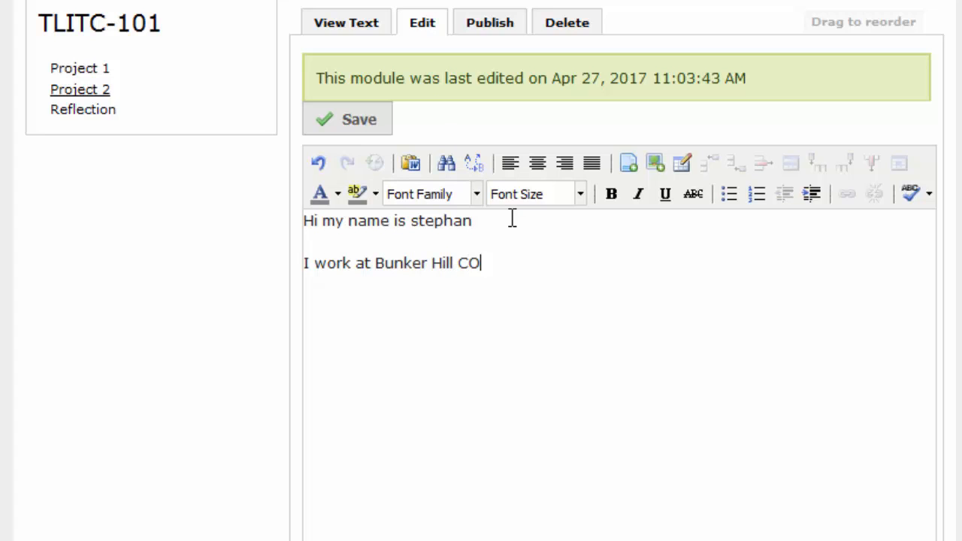
pyautogui.write('mmunity Colle')
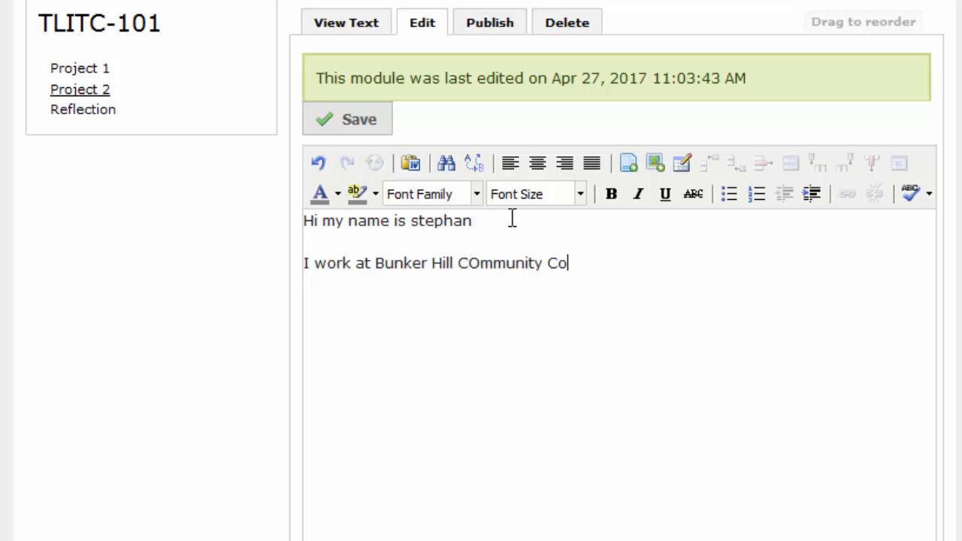
pyautogui.write('ge.')
pyautogui.click(369, 129)
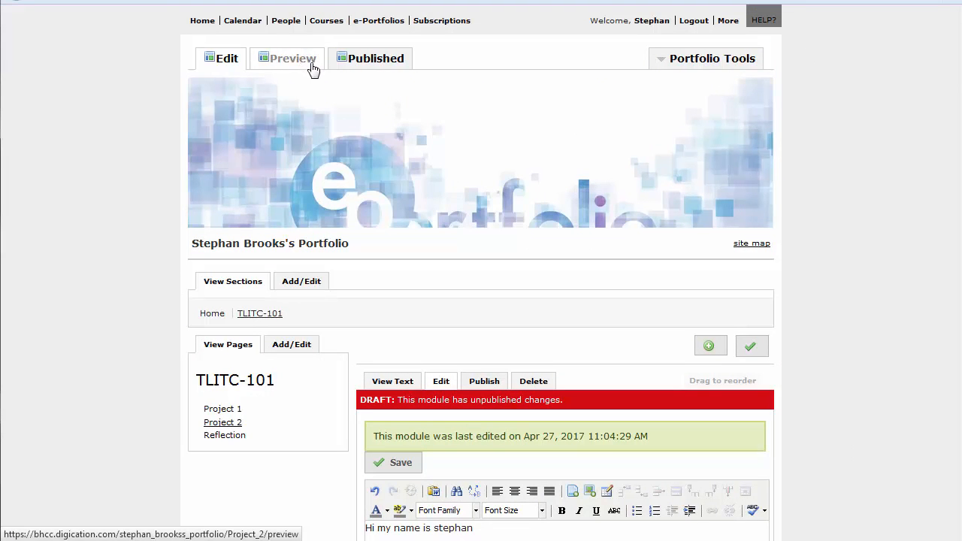
pyautogui.click(312, 69)
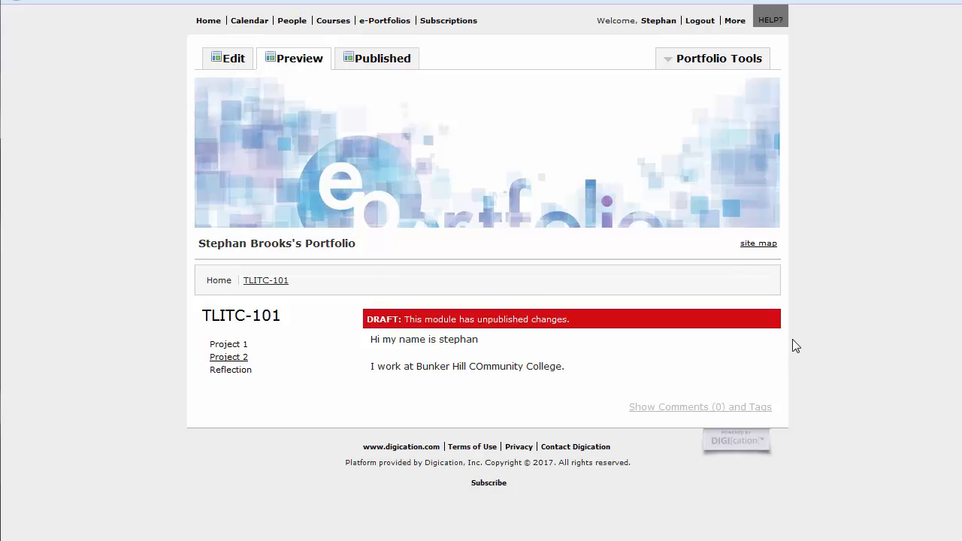
pyautogui.click(356, 59)
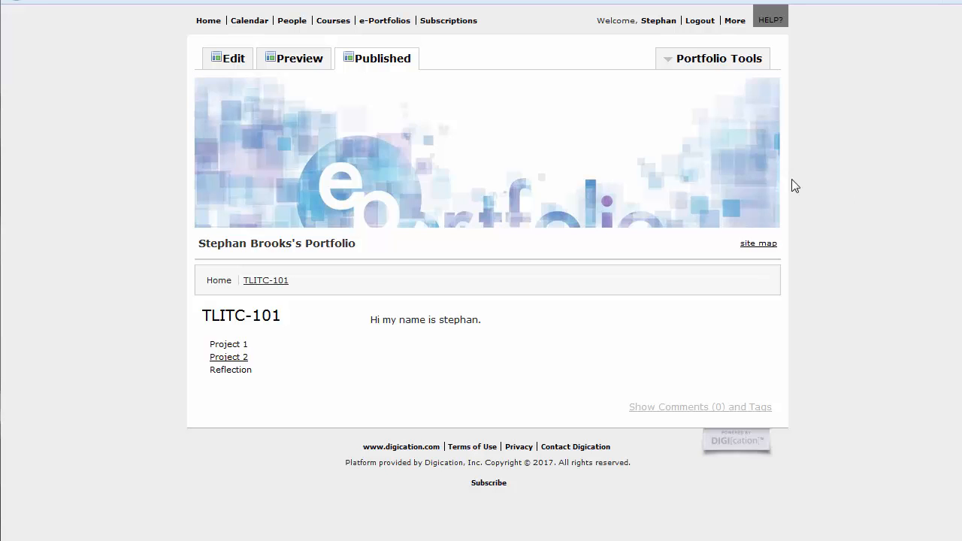
pyautogui.click(233, 60)
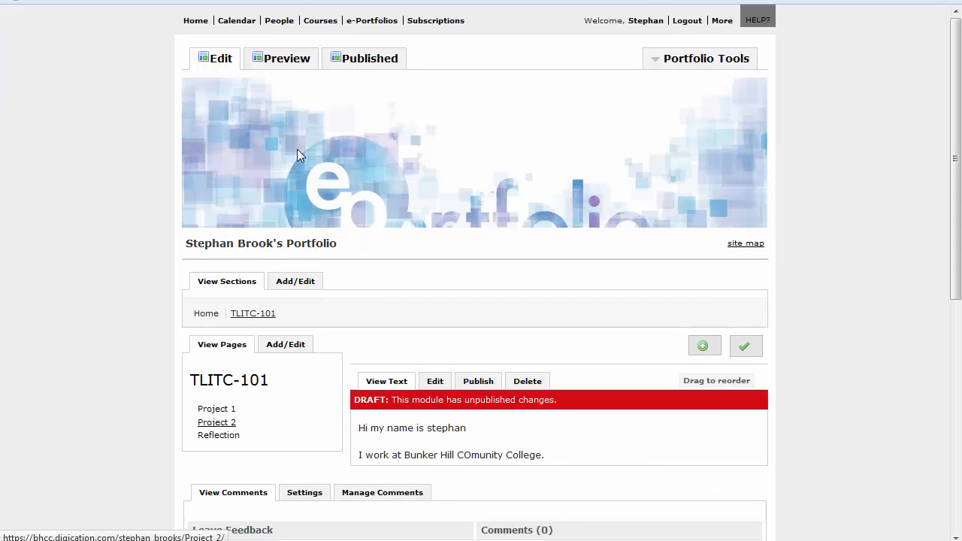
# Publish the updated two-line intro text and return to its View Text display
pyautogui.click(489, 387)
pyautogui.scroll(-3, 488, 387)
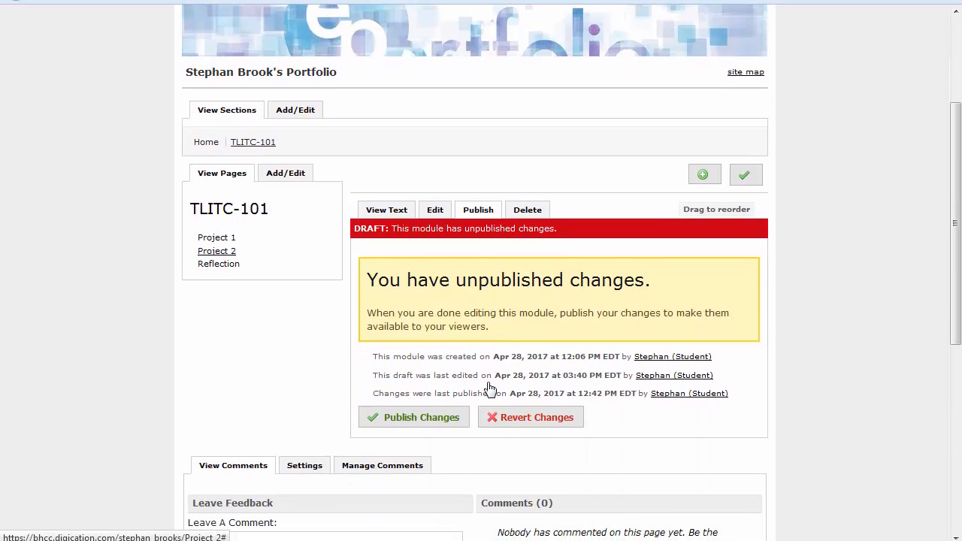
pyautogui.click(416, 418)
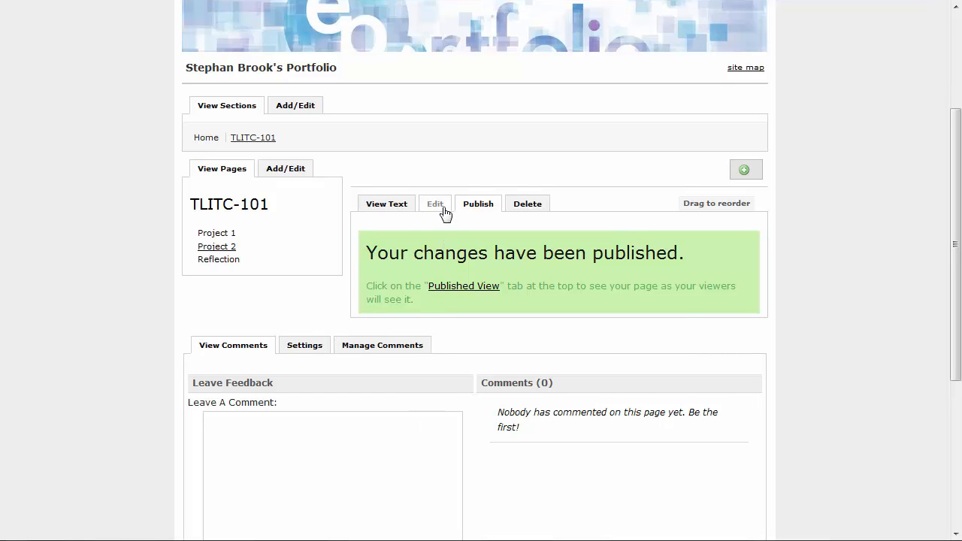
pyautogui.click(441, 211)
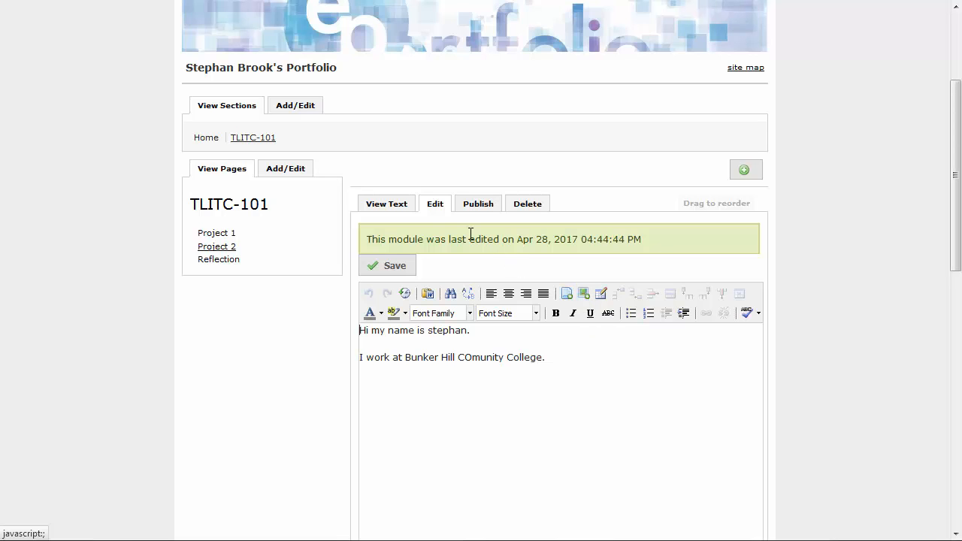
pyautogui.click(410, 206)
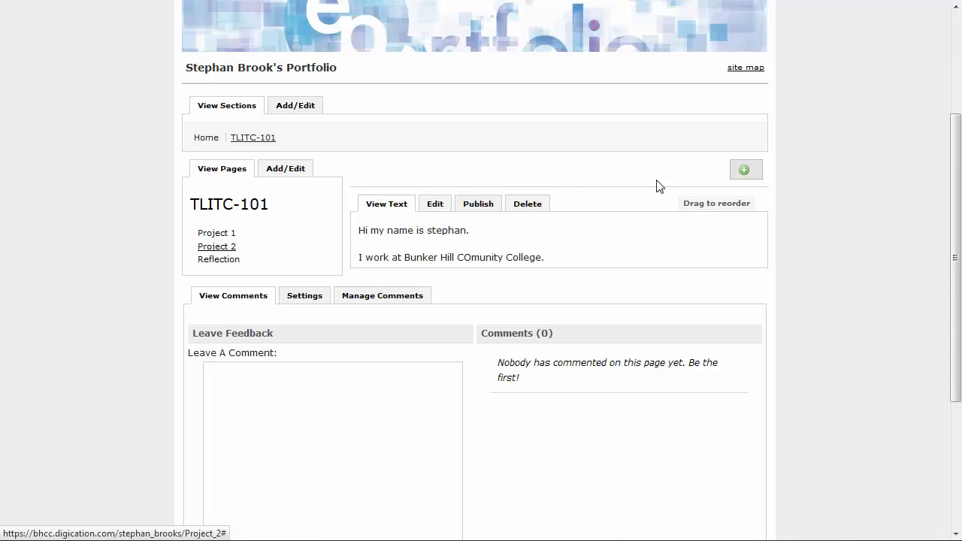
# Add an empty Image/Video/Audio module above the intro text on Project 2
pyautogui.click(744, 173)
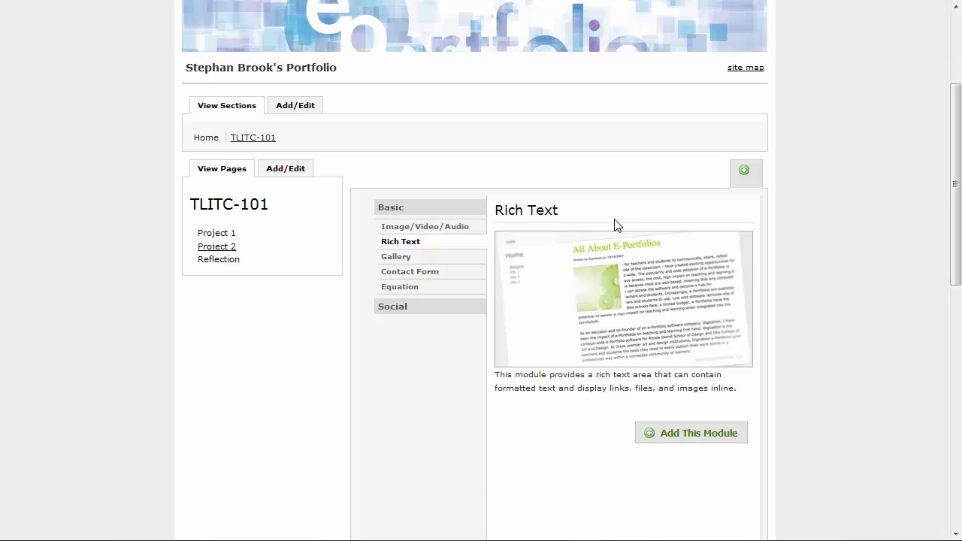
pyautogui.click(421, 233)
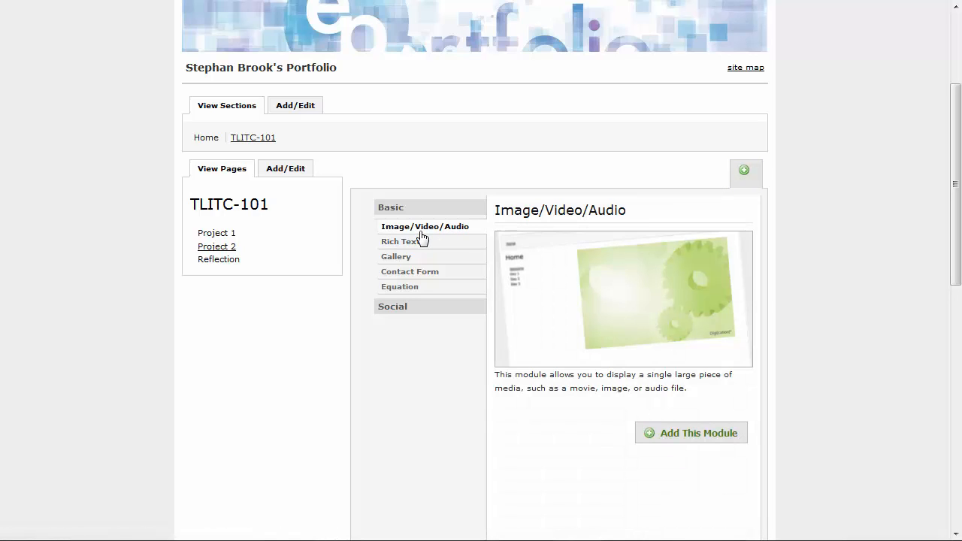
pyautogui.click(690, 436)
pyautogui.scroll(-1, 691, 446)
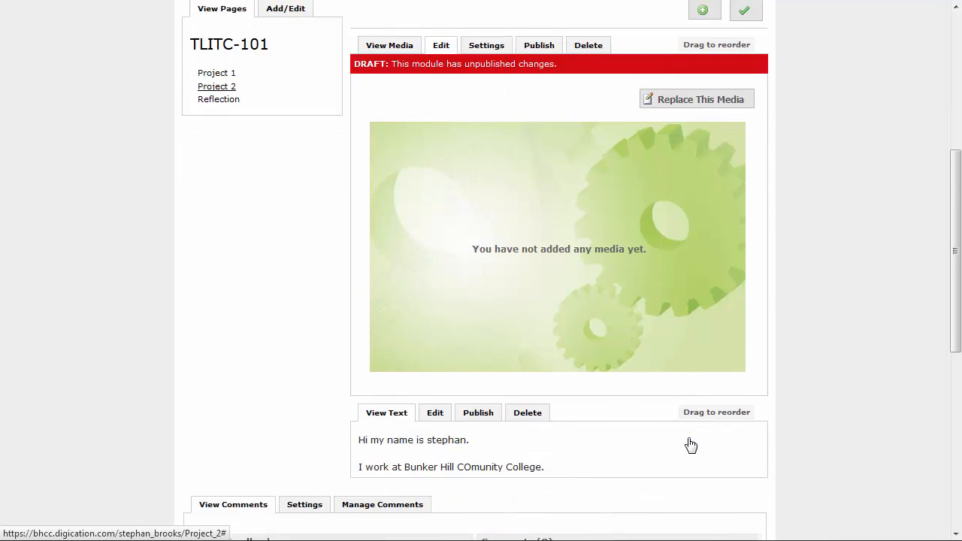
pyautogui.scroll(-1, 687, 444)
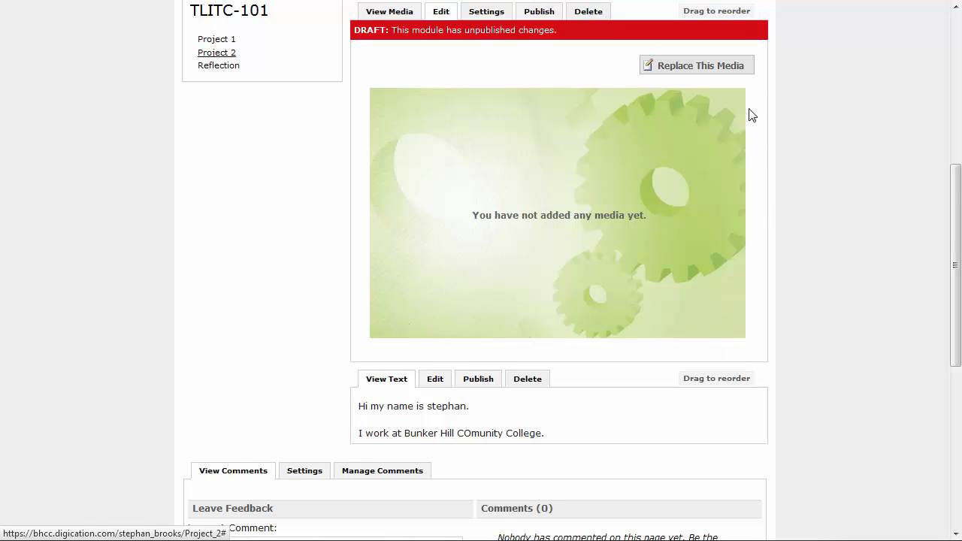
# Upload Penguins.jpg from Pictures > Sample Pictures into the empty media module
pyautogui.click(713, 73)
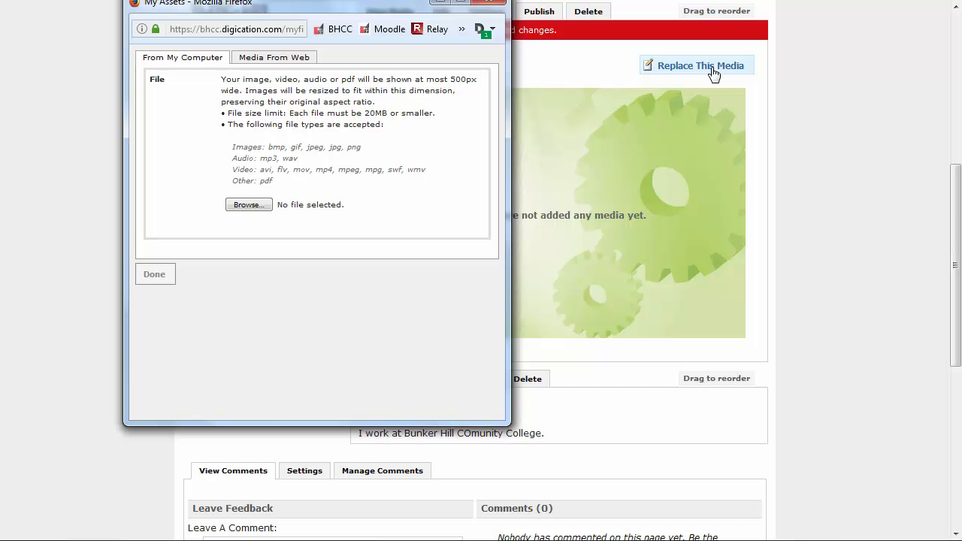
pyautogui.click(260, 214)
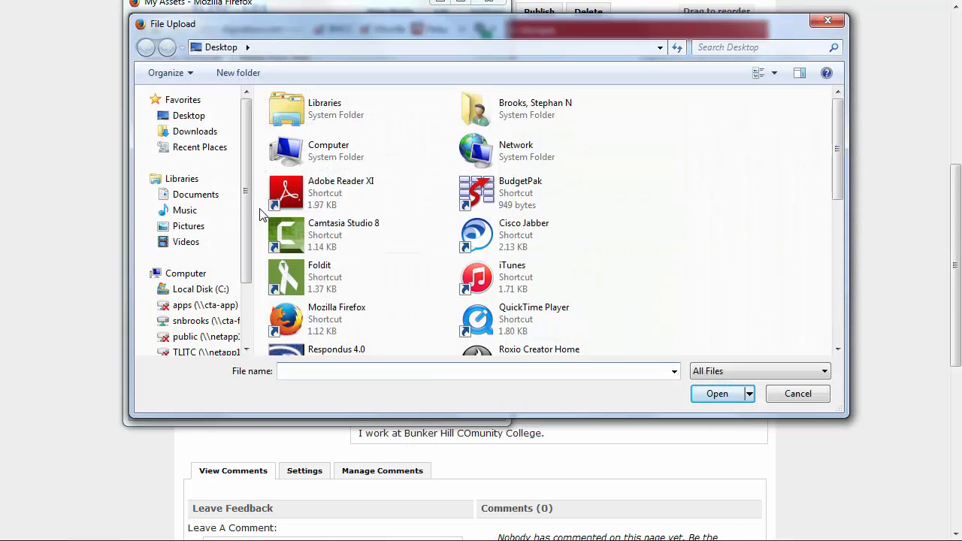
pyautogui.click(196, 229)
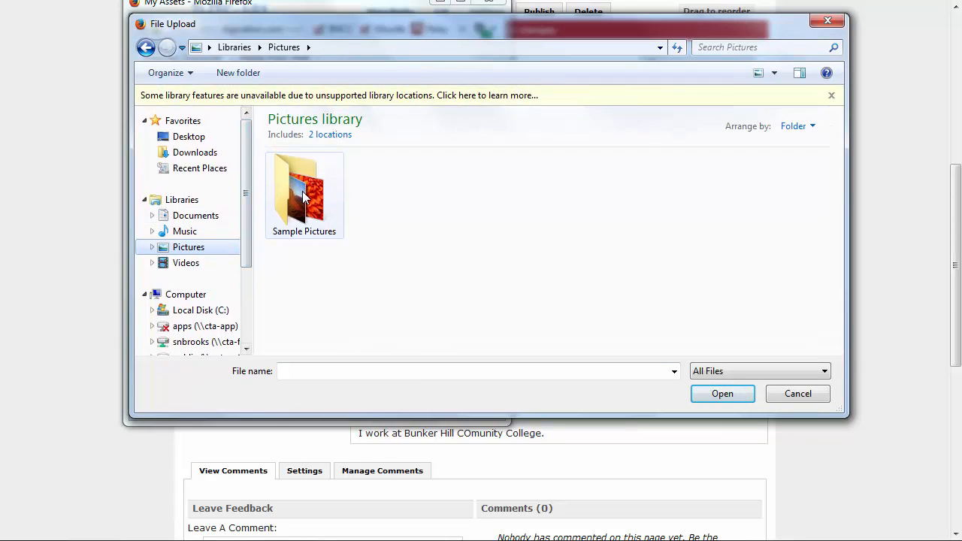
pyautogui.doubleClick(304, 197)
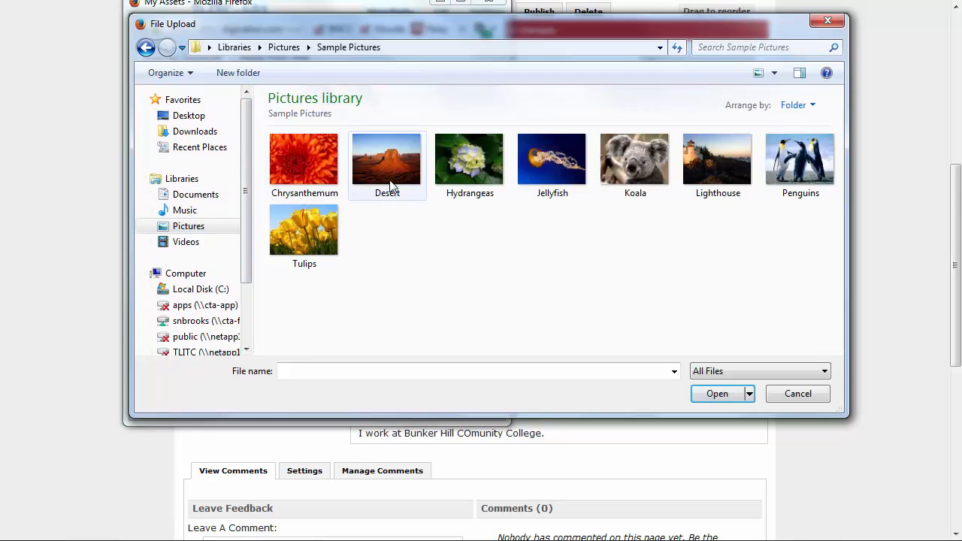
pyautogui.doubleClick(830, 166)
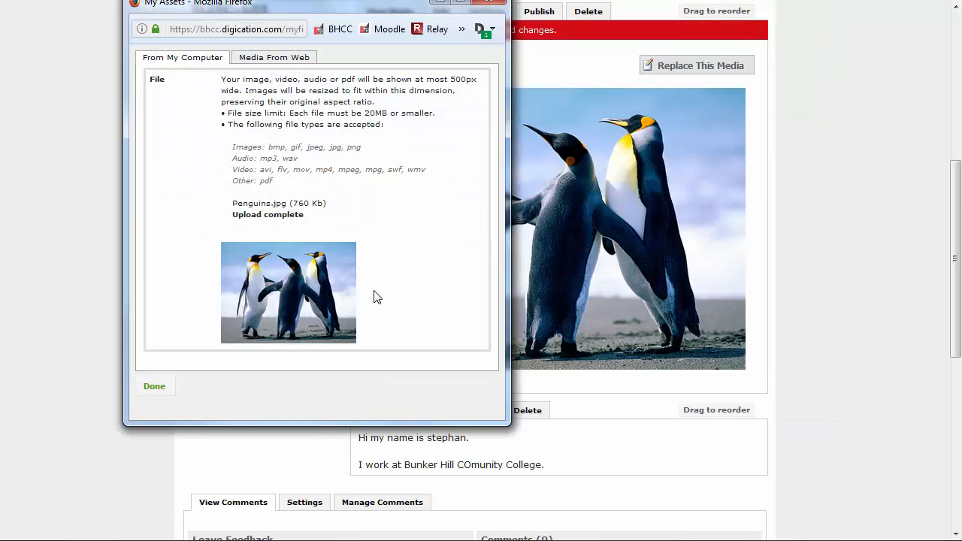
pyautogui.click(155, 392)
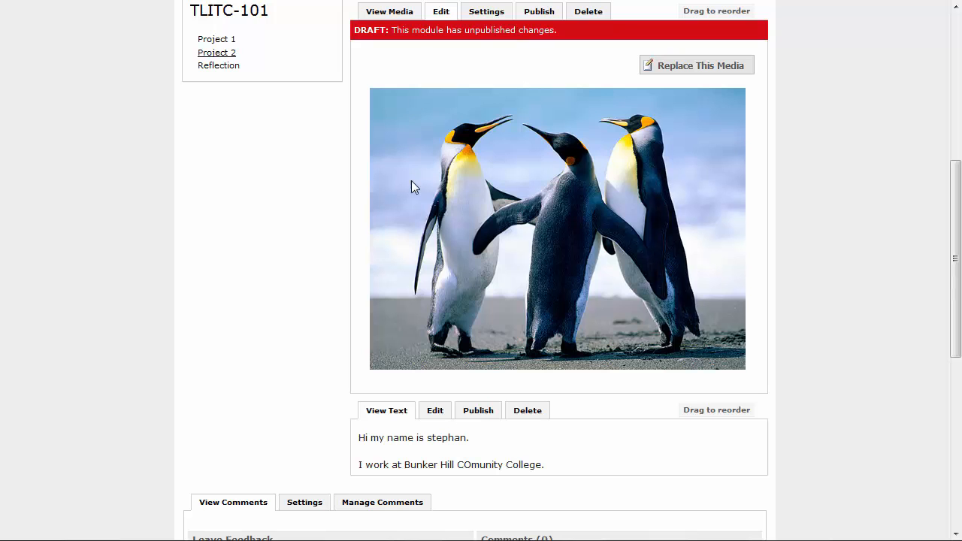
# Bring up the Publish All panel to publish every pending module on Project 2
pyautogui.click(478, 411)
pyautogui.moveTo(956, 193); pyautogui.dragTo(956, 198)
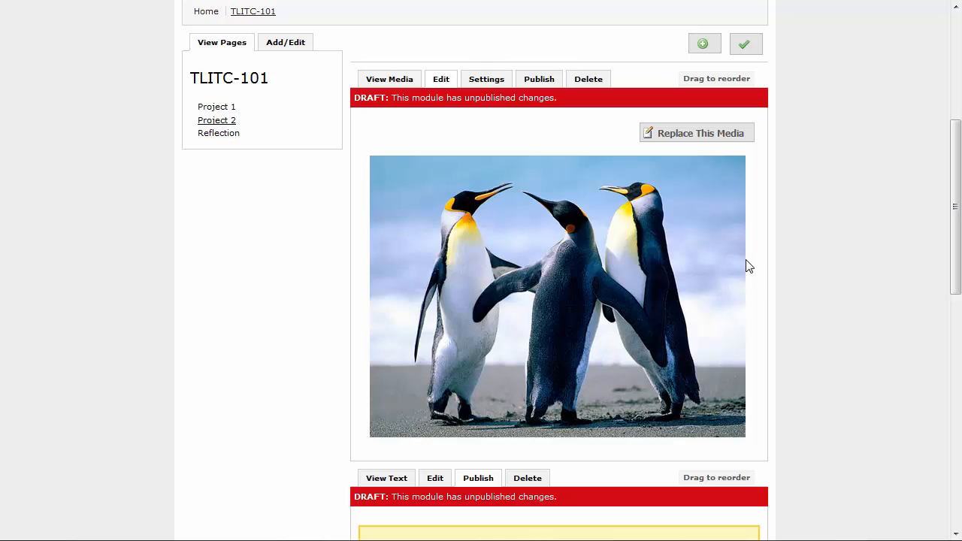
pyautogui.click(745, 45)
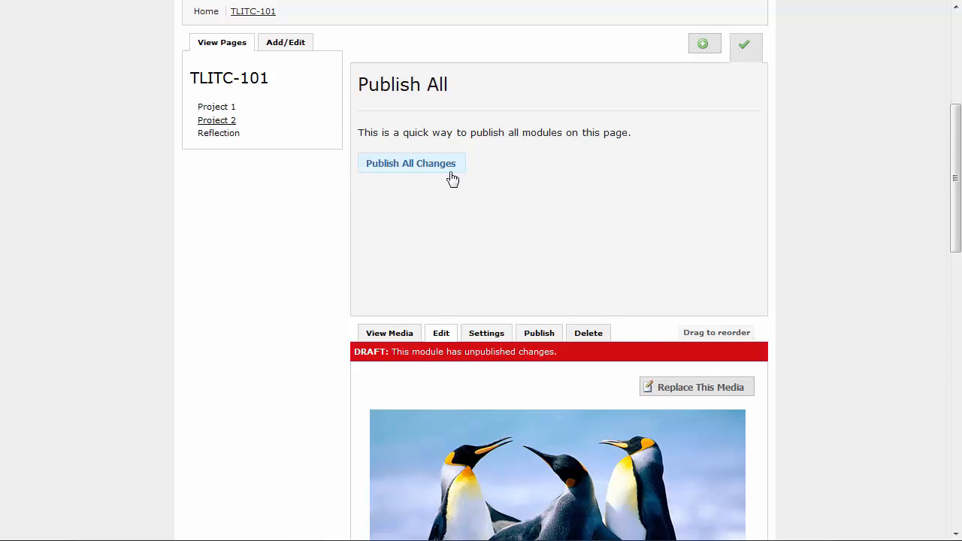
pyautogui.click(411, 164)
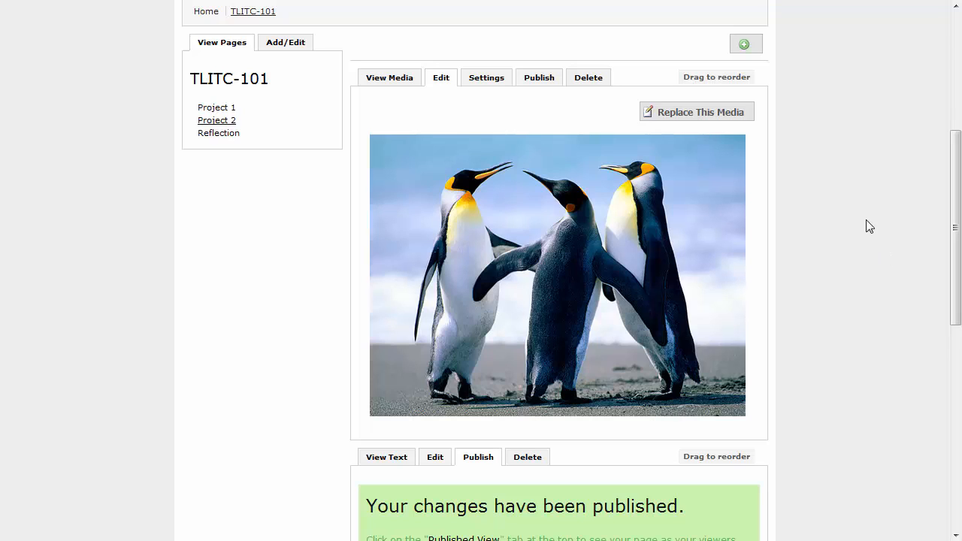
# Add a second Image/Video/Audio module and set its media source to Media From Web
pyautogui.click(755, 53)
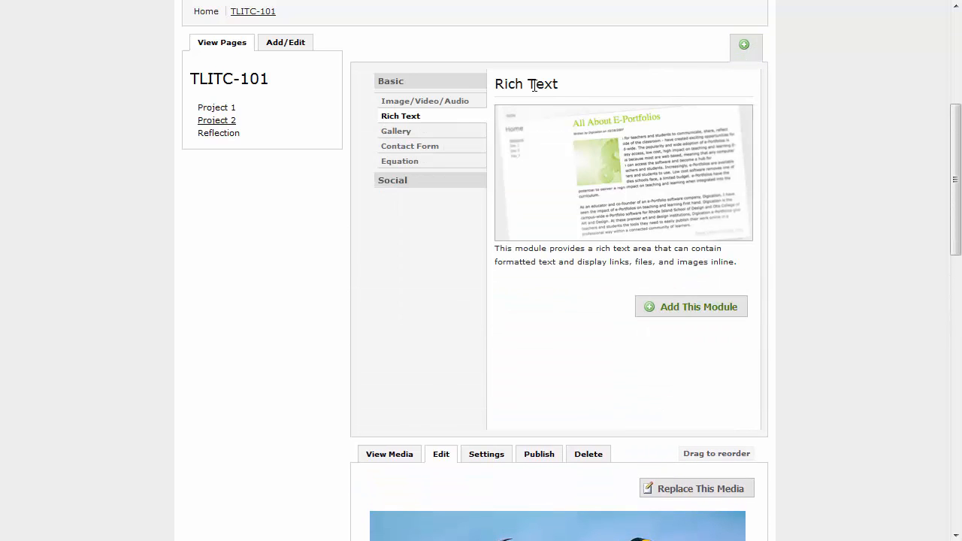
pyautogui.click(449, 103)
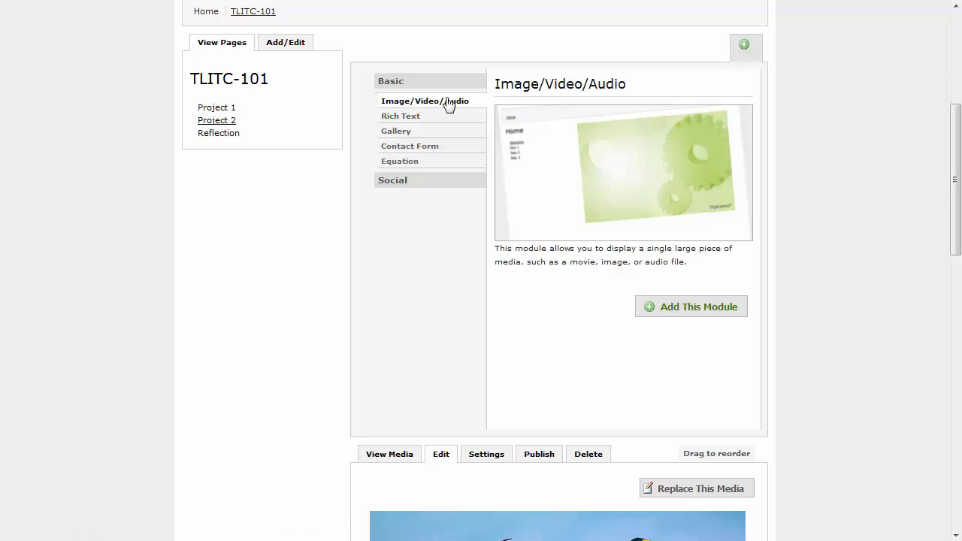
pyautogui.click(675, 309)
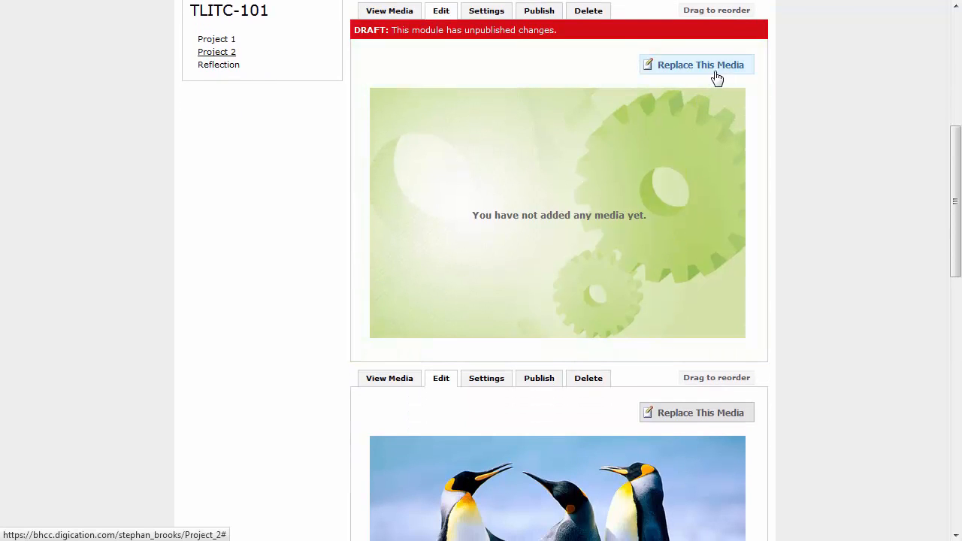
pyautogui.click(661, 68)
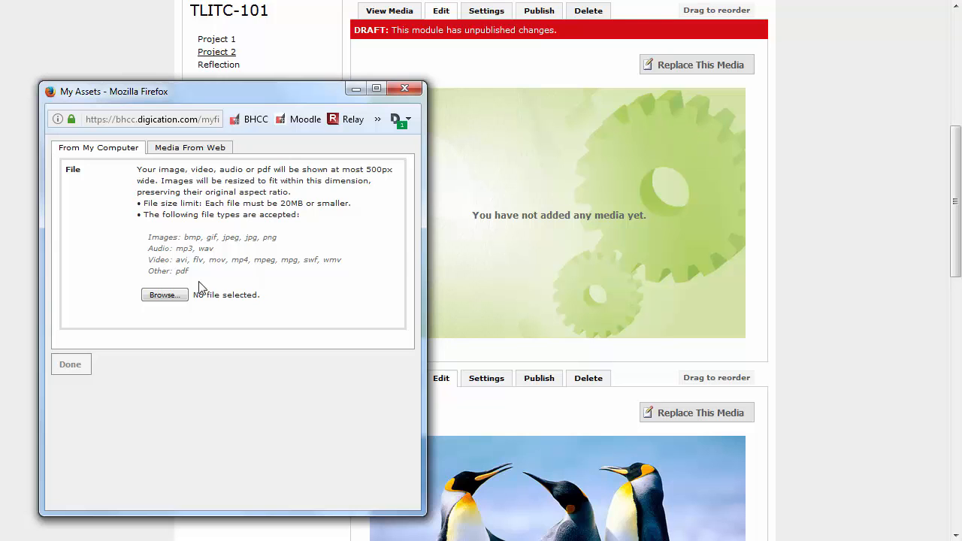
pyautogui.click(180, 295)
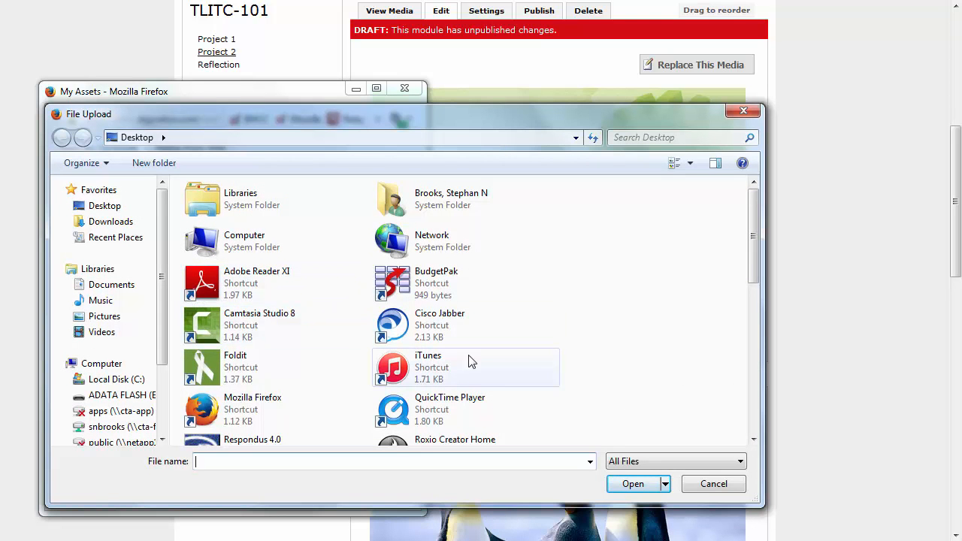
pyautogui.click(711, 485)
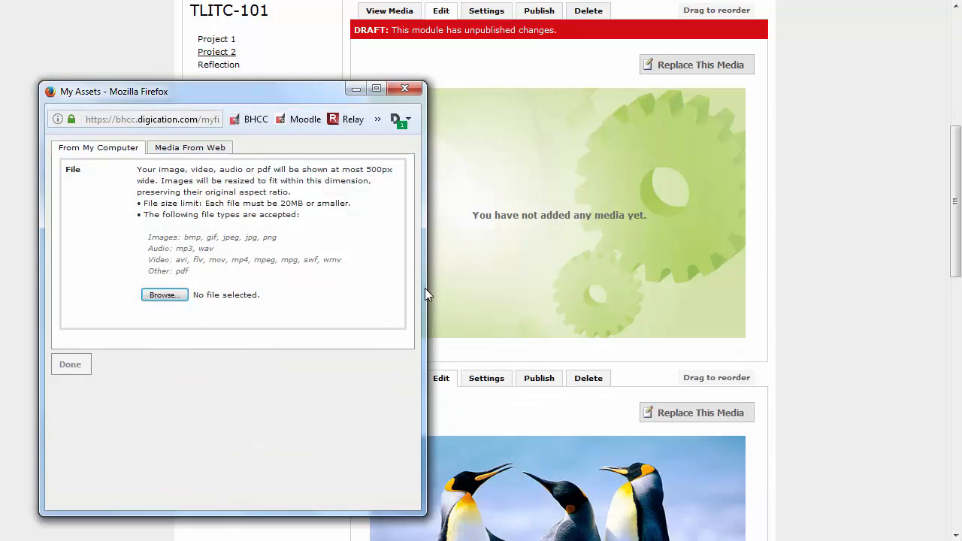
pyautogui.click(194, 152)
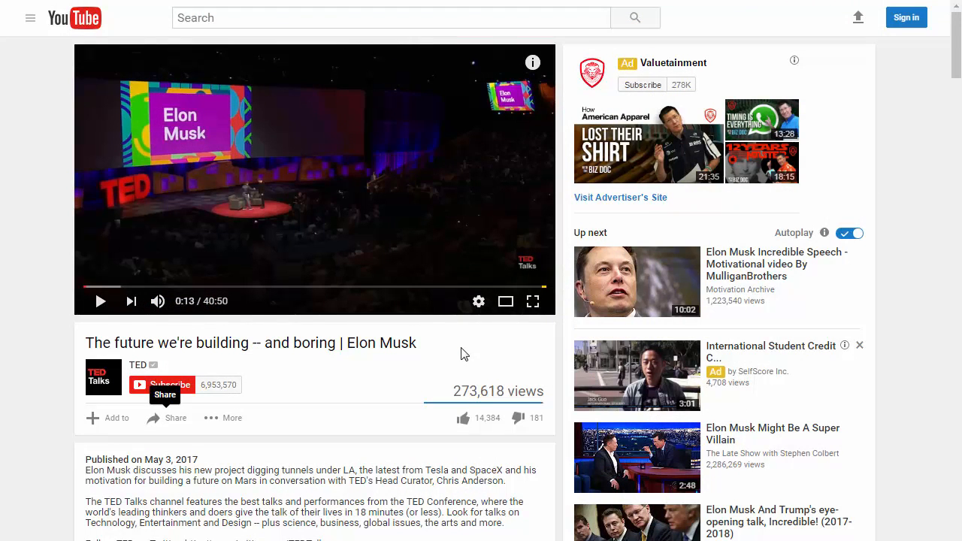
# Copy the TED talk's iframe embed code from YouTube's Share > Embed box
pyautogui.rightClick(319, 165)
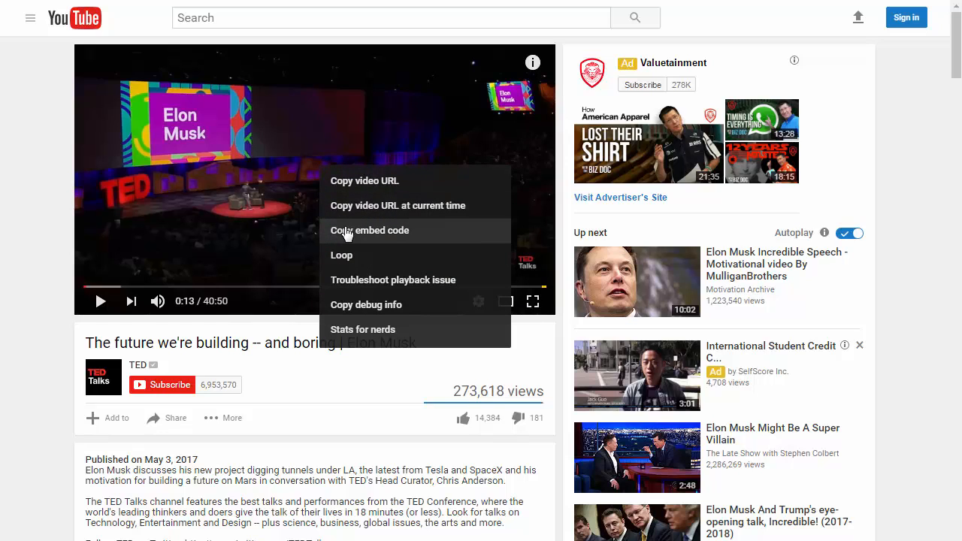
pyautogui.click(440, 238)
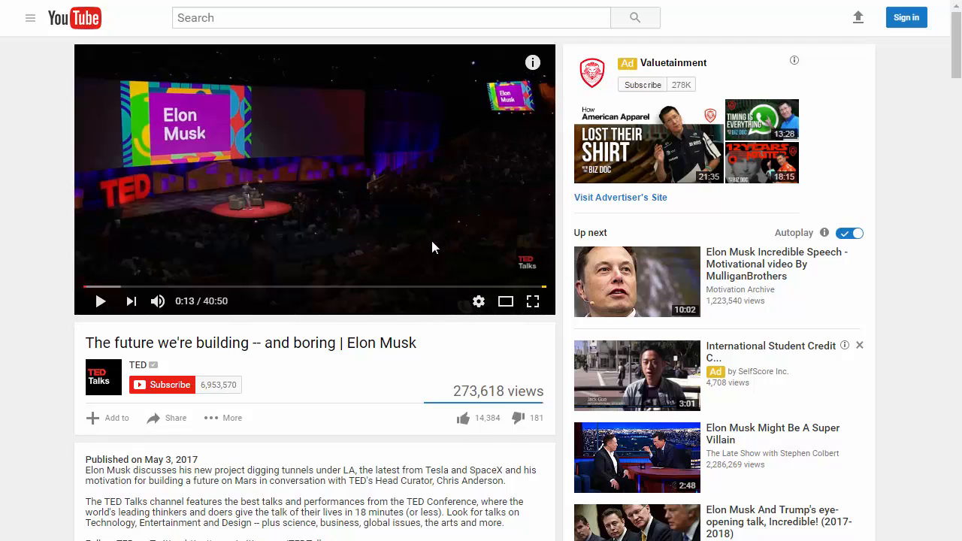
pyautogui.click(185, 427)
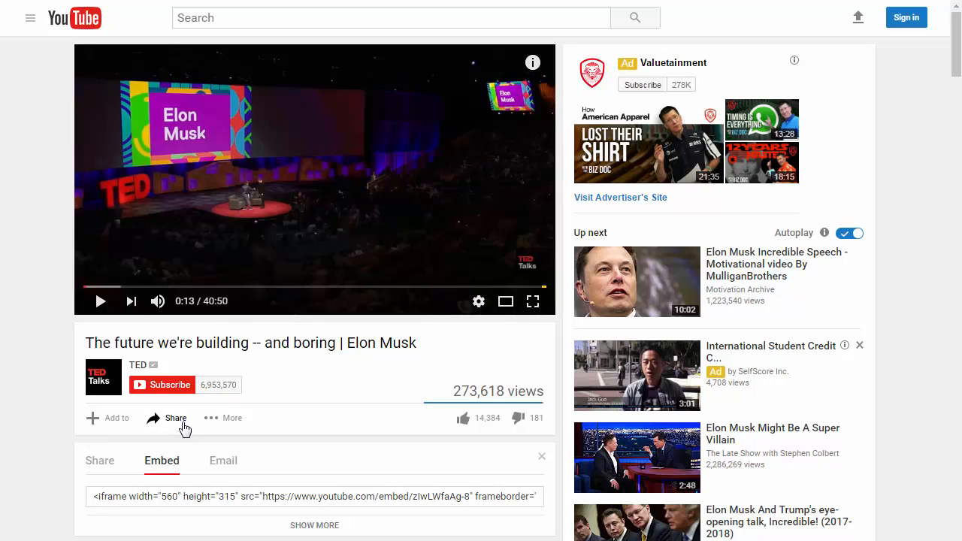
pyautogui.click(175, 471)
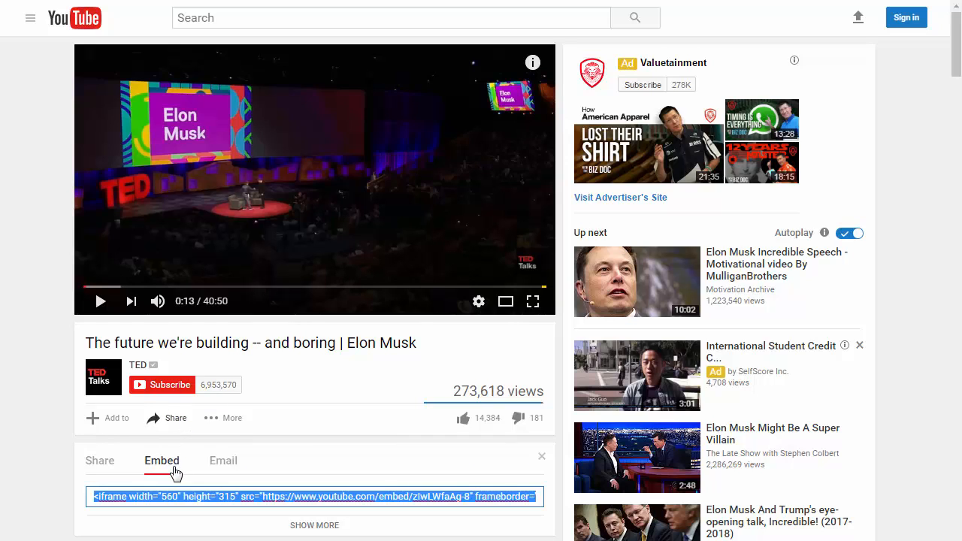
pyautogui.rightClick(379, 504)
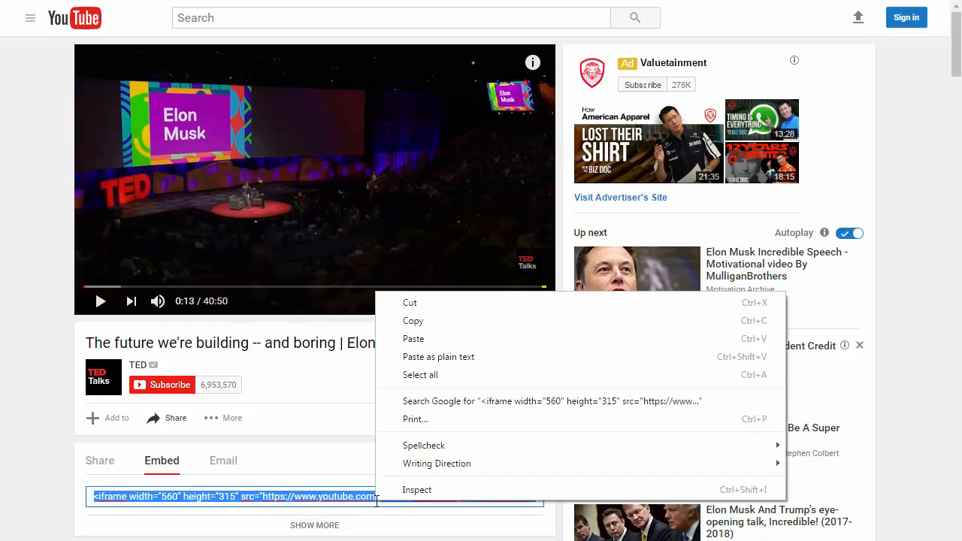
pyautogui.click(413, 320)
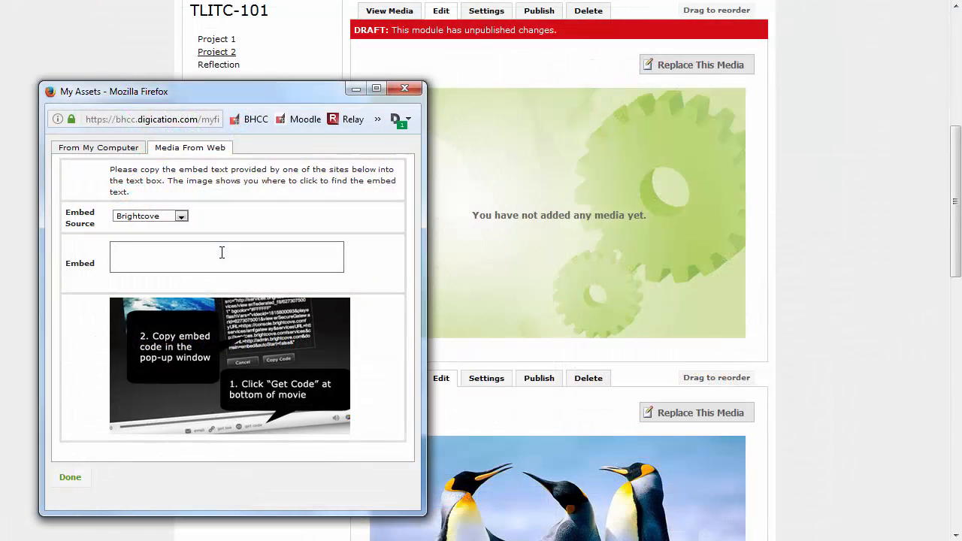
# Paste the copied YouTube TED embed code into the Media From Web Embed box and confirm with Done
pyautogui.rightClick(222, 252)
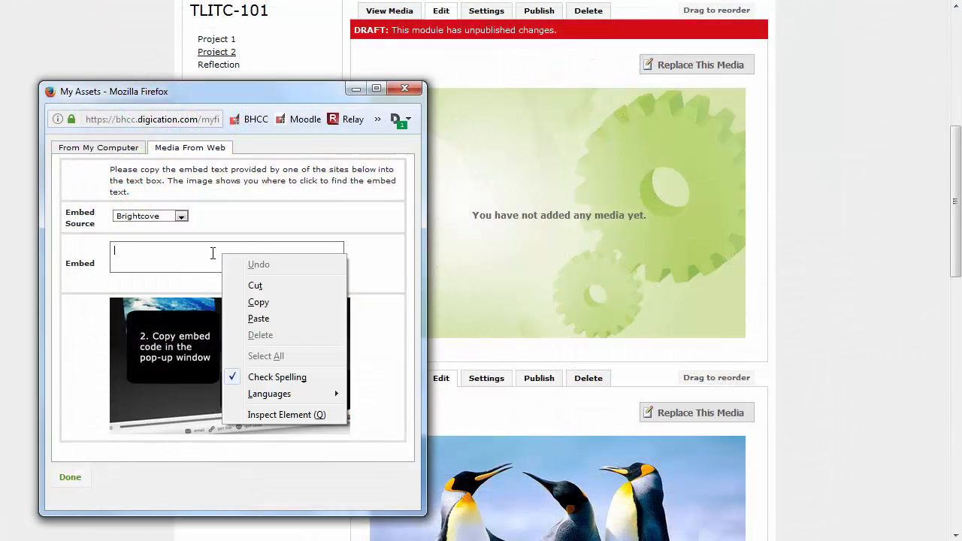
pyautogui.click(253, 317)
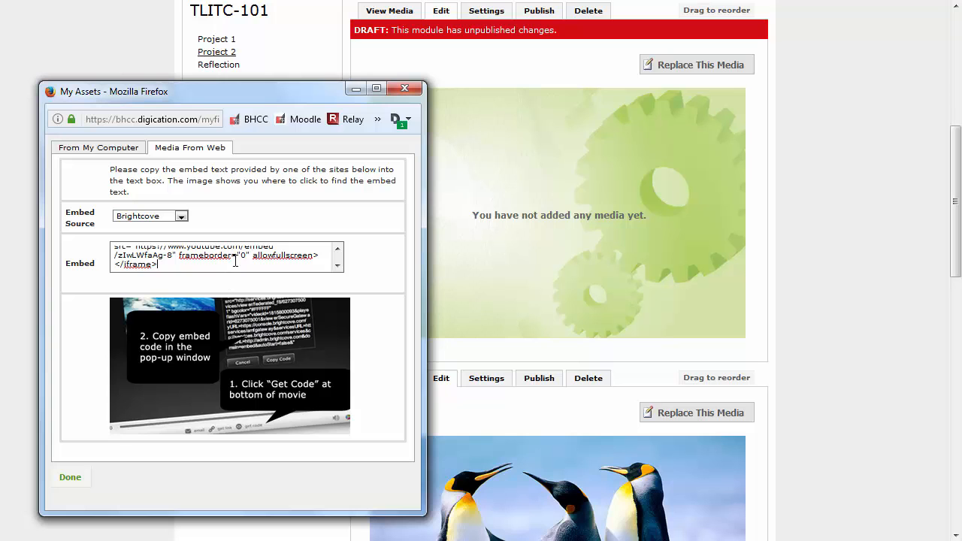
pyautogui.click(74, 481)
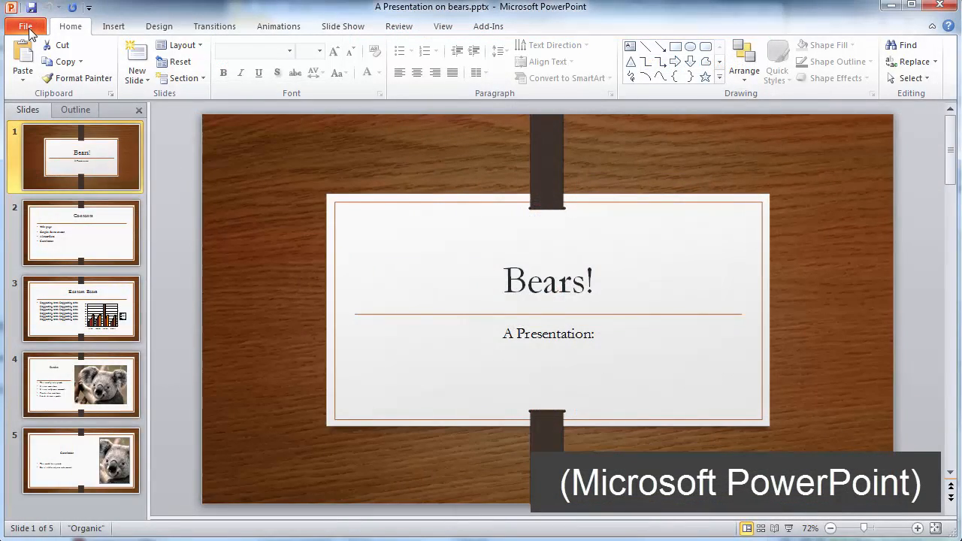
# Save a copy of 'A Presentation on bears' with the PDF (*.pdf) file type
pyautogui.click(29, 31)
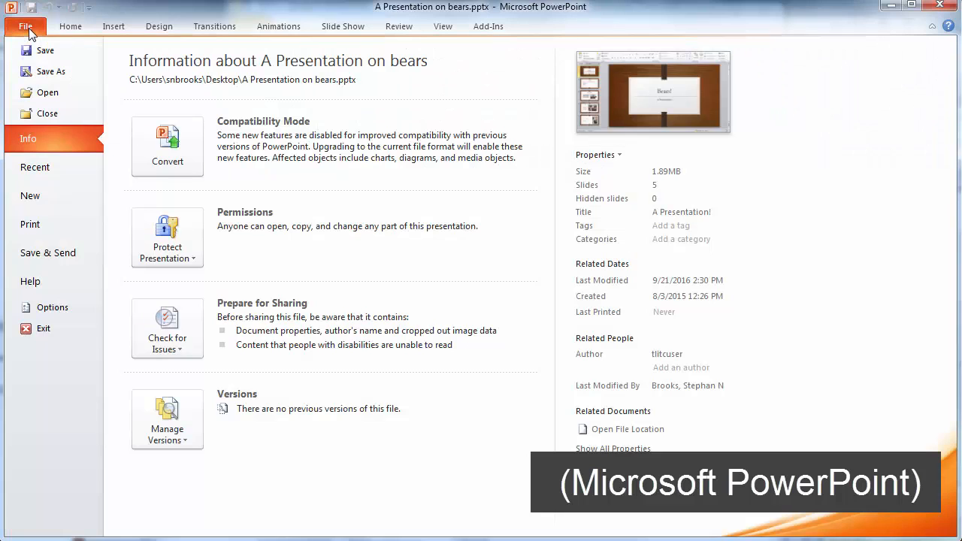
pyautogui.click(60, 75)
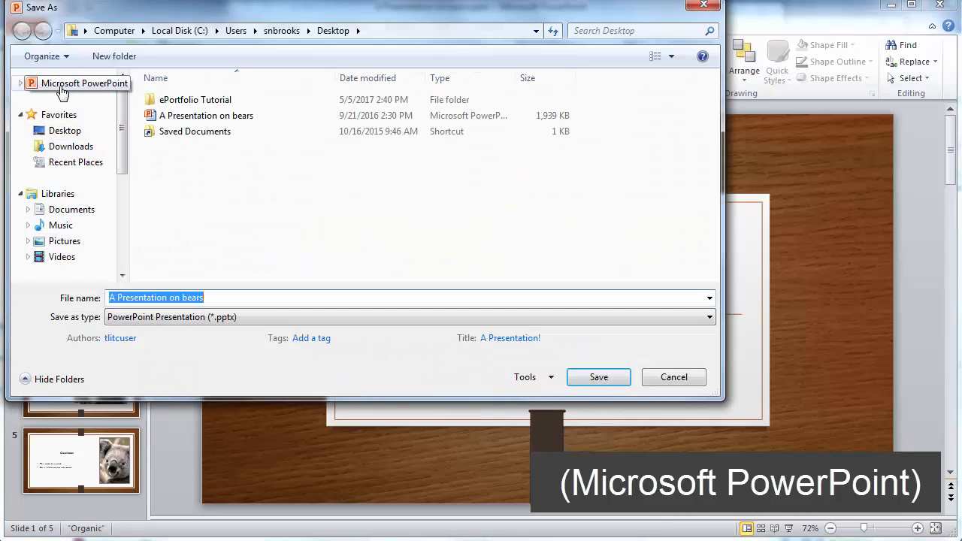
pyautogui.click(256, 319)
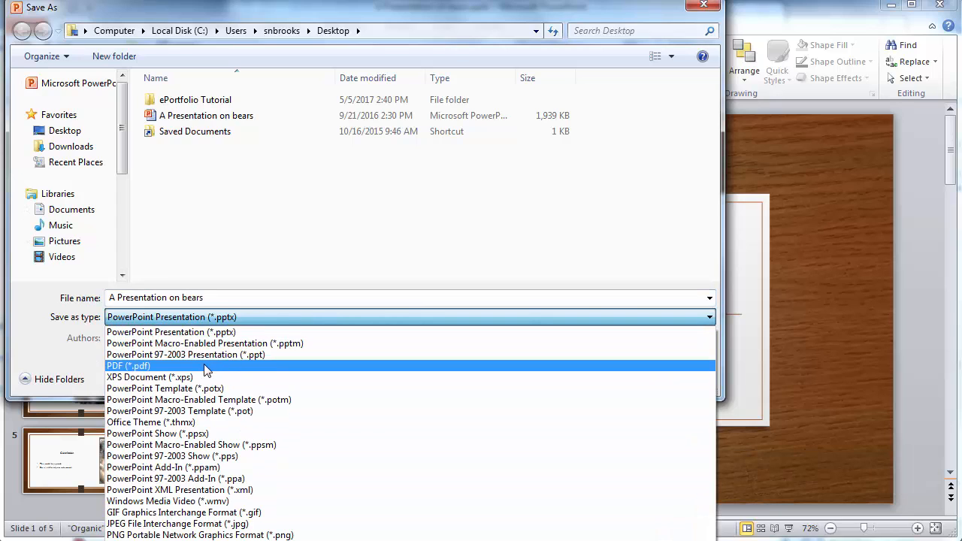
pyautogui.click(194, 366)
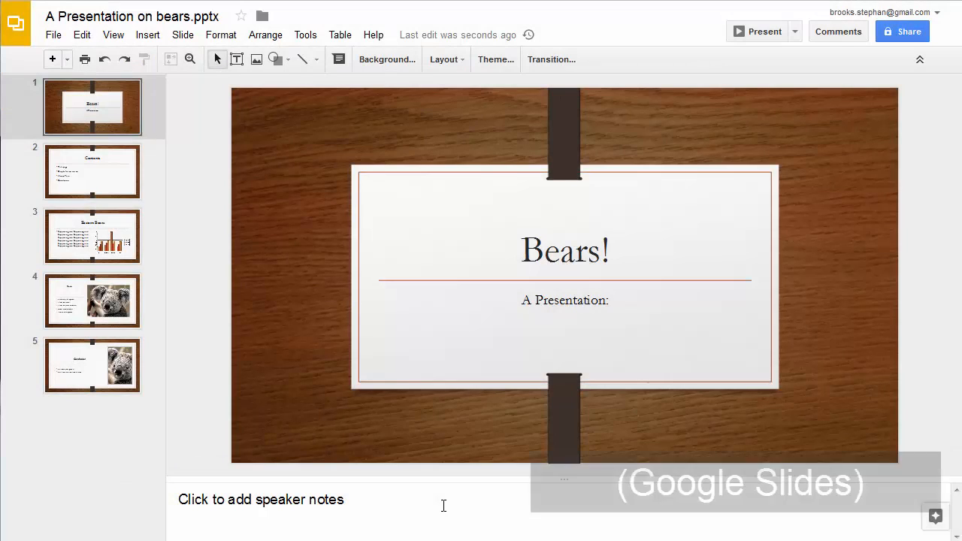
# Download the bears deck from Google Slides as a PDF Document (.pdf)
pyautogui.click(53, 36)
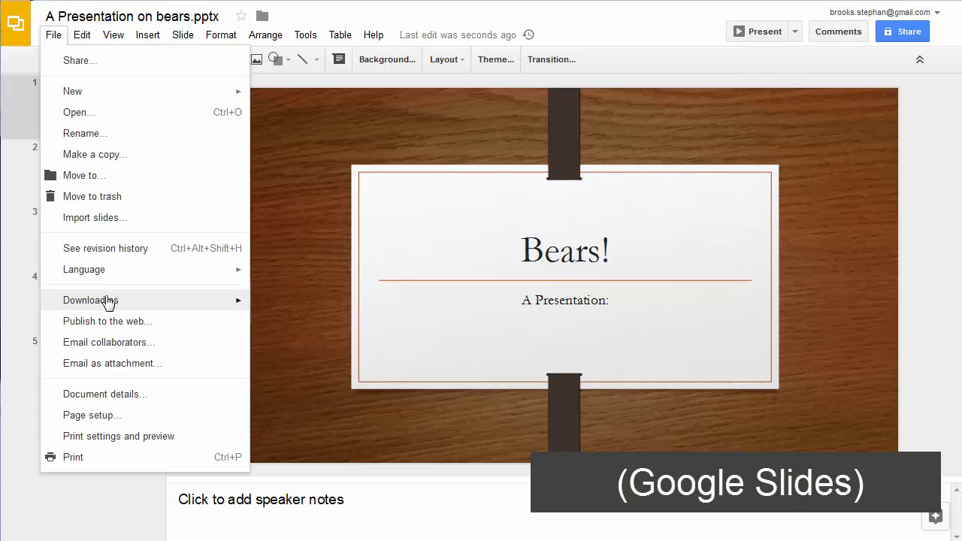
pyautogui.moveTo(118, 302)
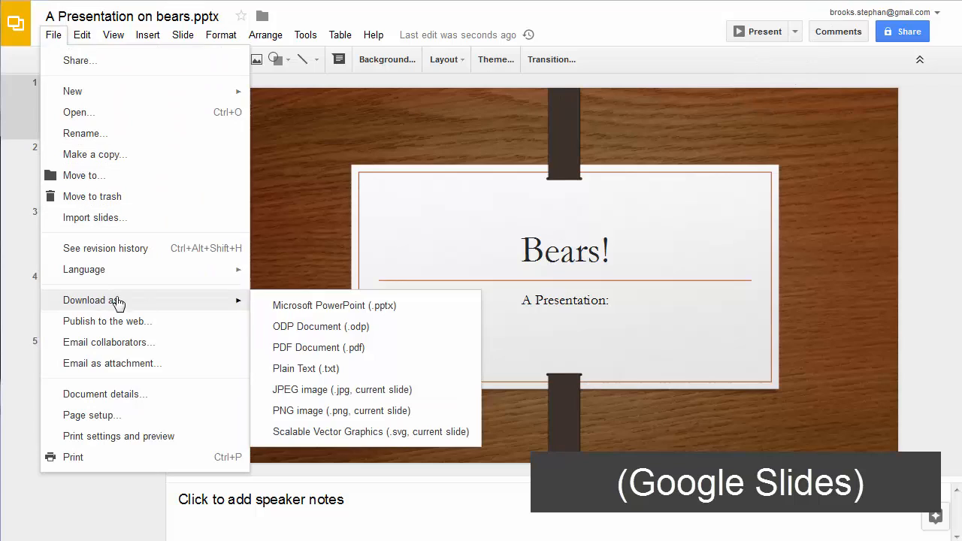
pyautogui.click(366, 348)
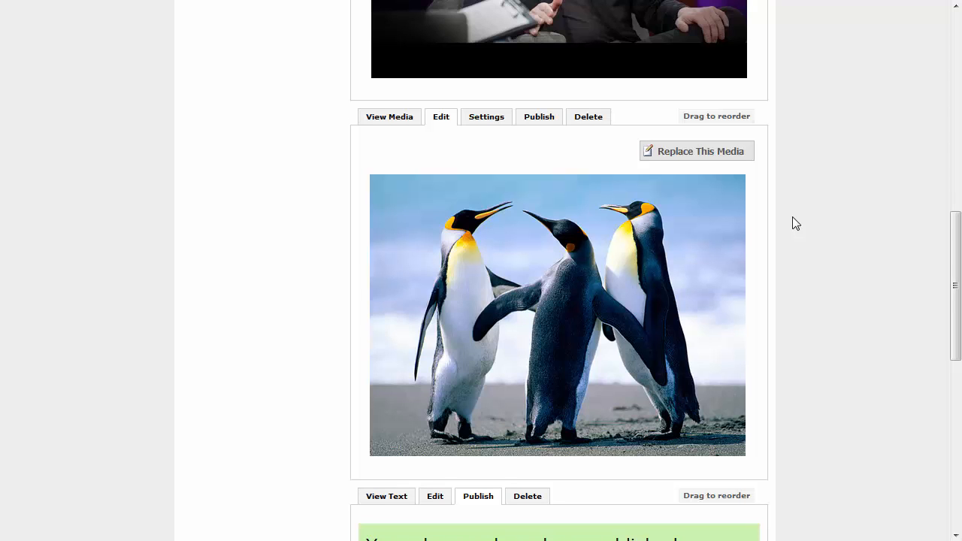
# Scroll to the intro text module under the penguins image and switch it to Edit mode
pyautogui.scroll(-5, 793, 218)
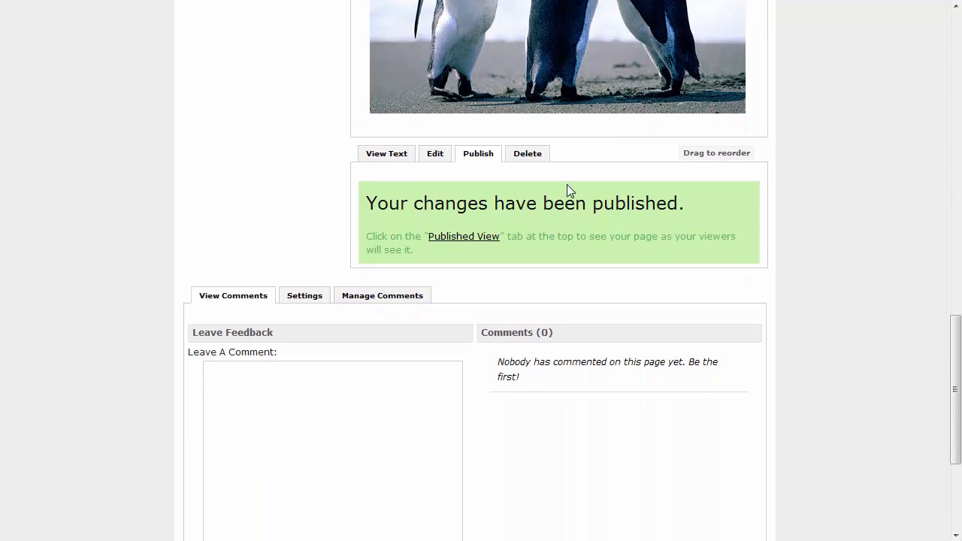
pyautogui.click(443, 155)
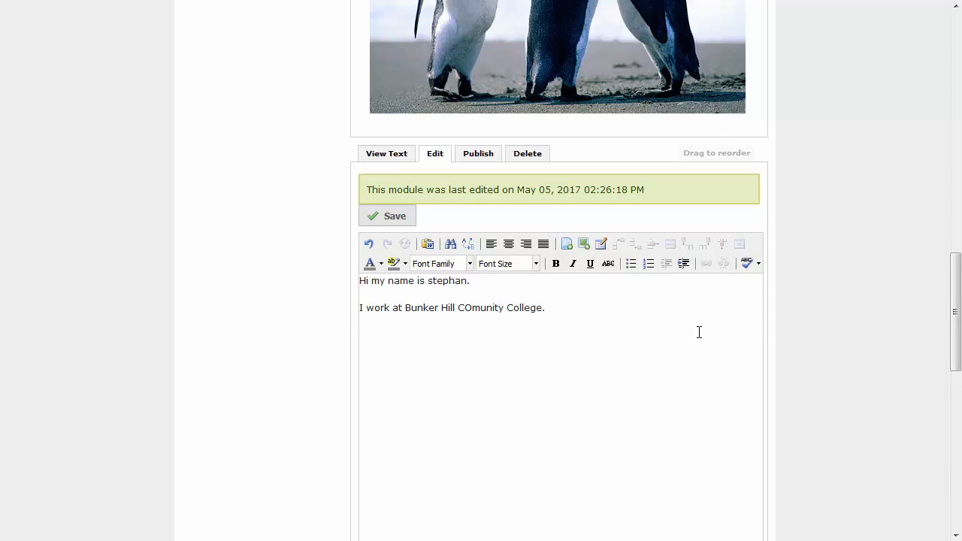
# Upload 'A Presentation on bears.pdf' from the Desktop and insert it below the two intro sentences
pyautogui.click(585, 245)
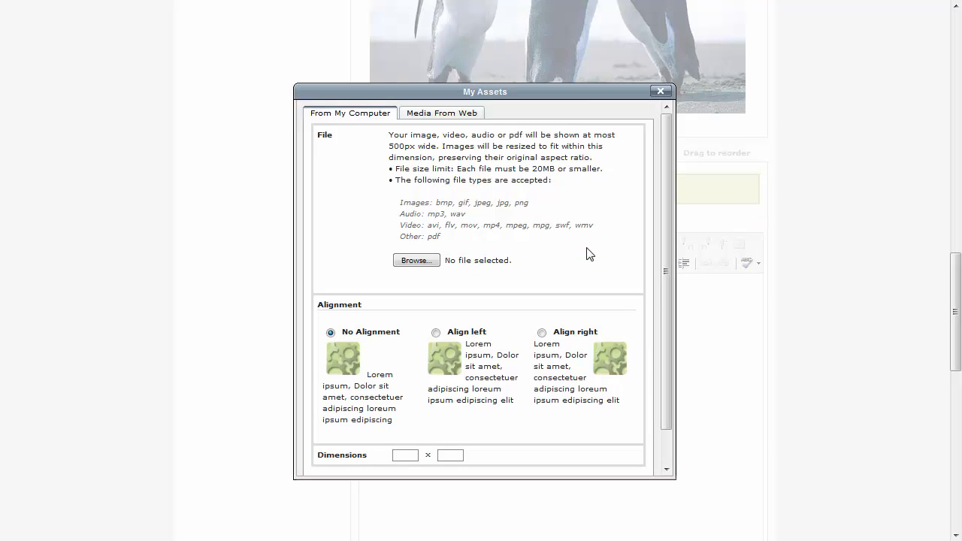
pyautogui.click(425, 262)
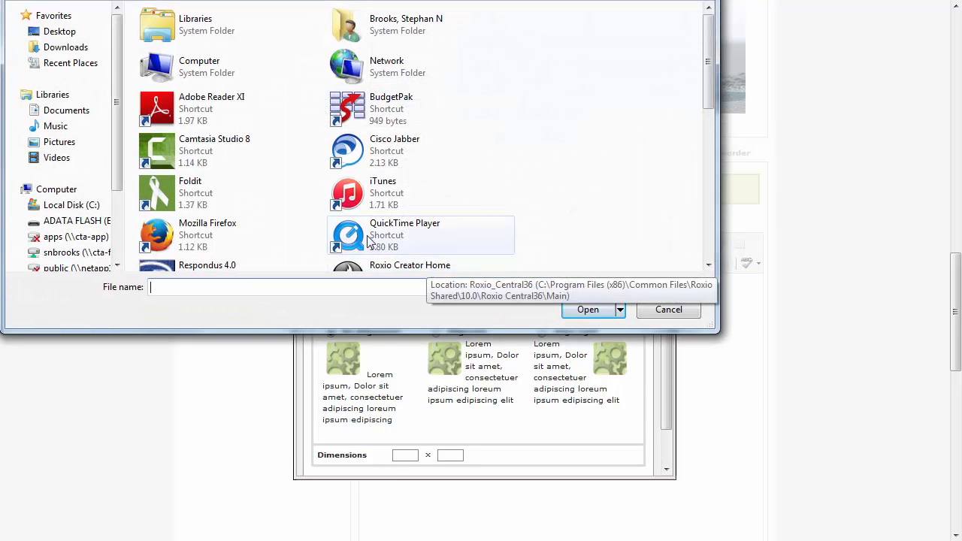
pyautogui.click(59, 31)
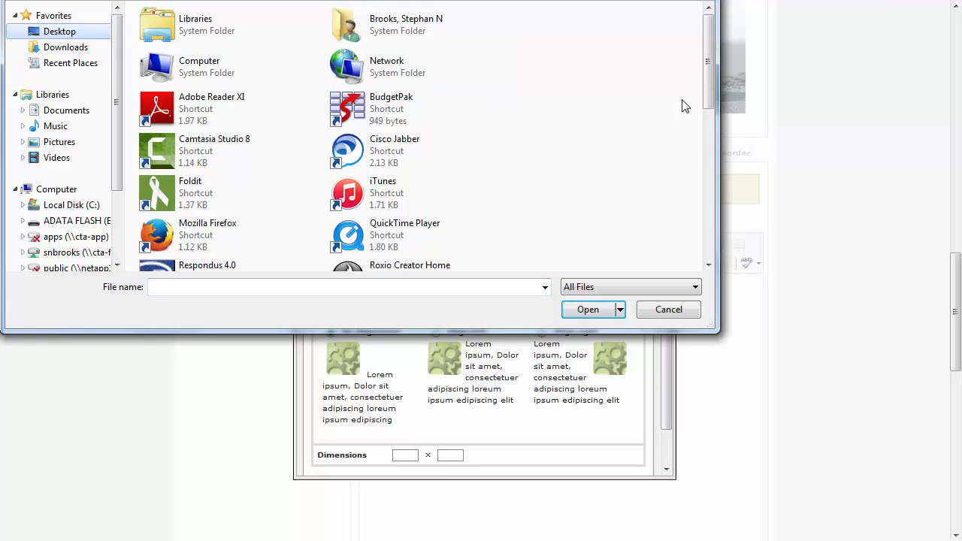
pyautogui.moveTo(709, 75); pyautogui.dragTo(713, 167)
pyautogui.click(381, 166)
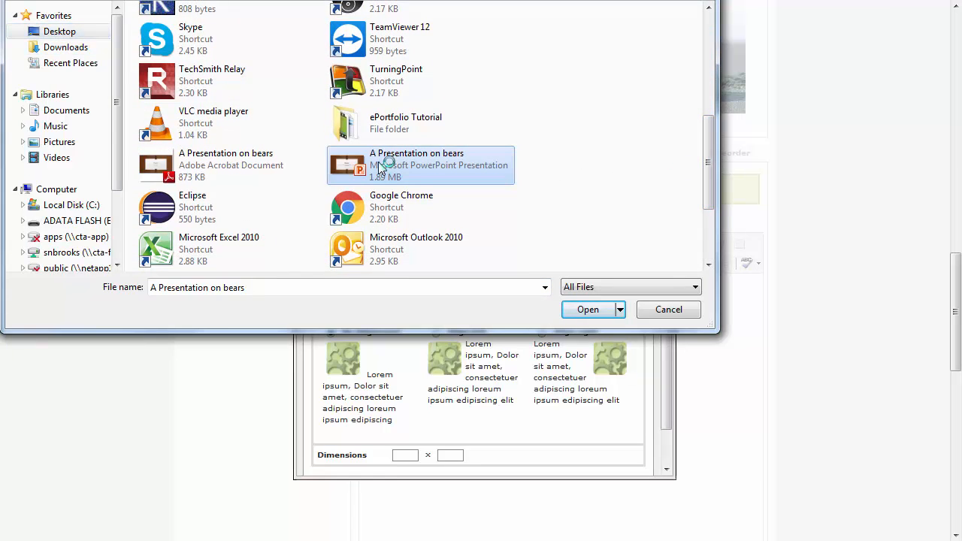
pyautogui.click(190, 164)
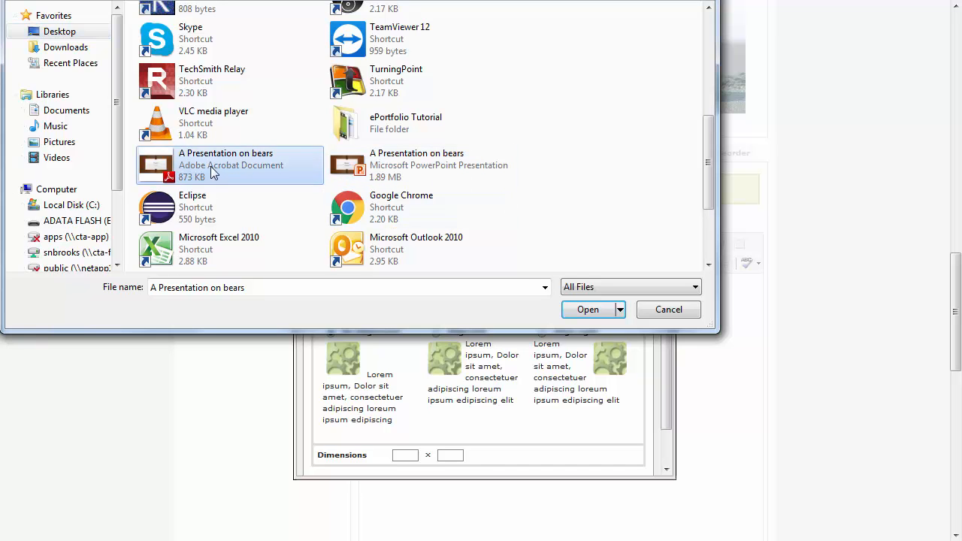
pyautogui.click(618, 311)
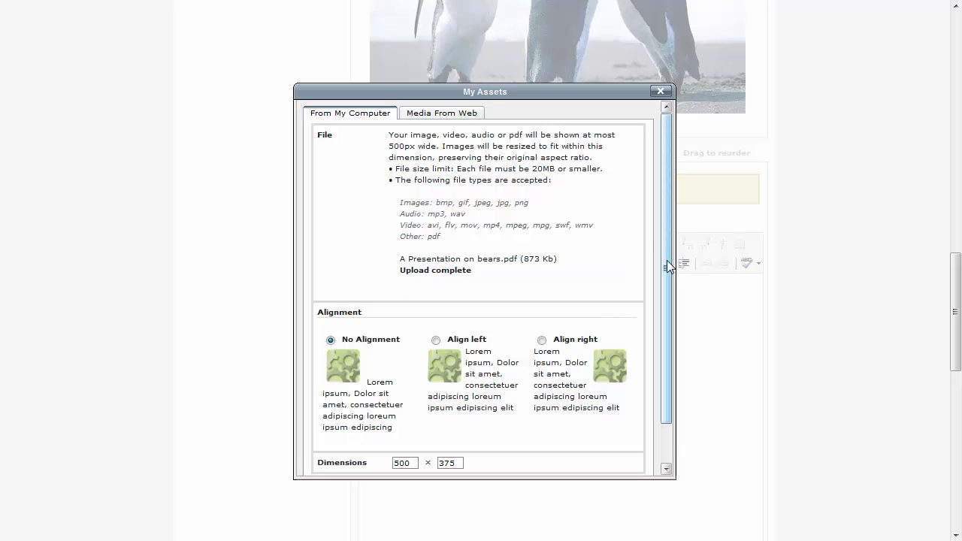
pyautogui.moveTo(667, 260); pyautogui.dragTo(671, 313)
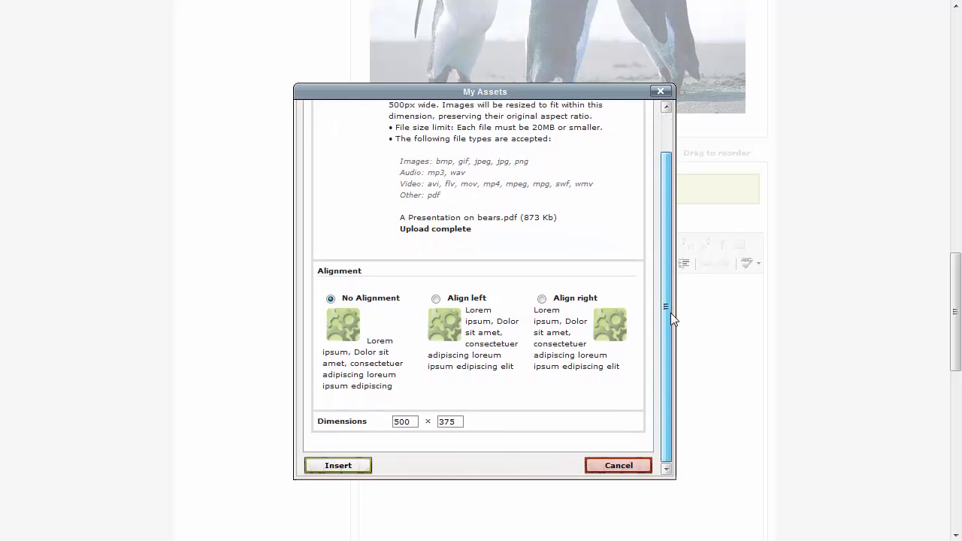
pyautogui.click(348, 466)
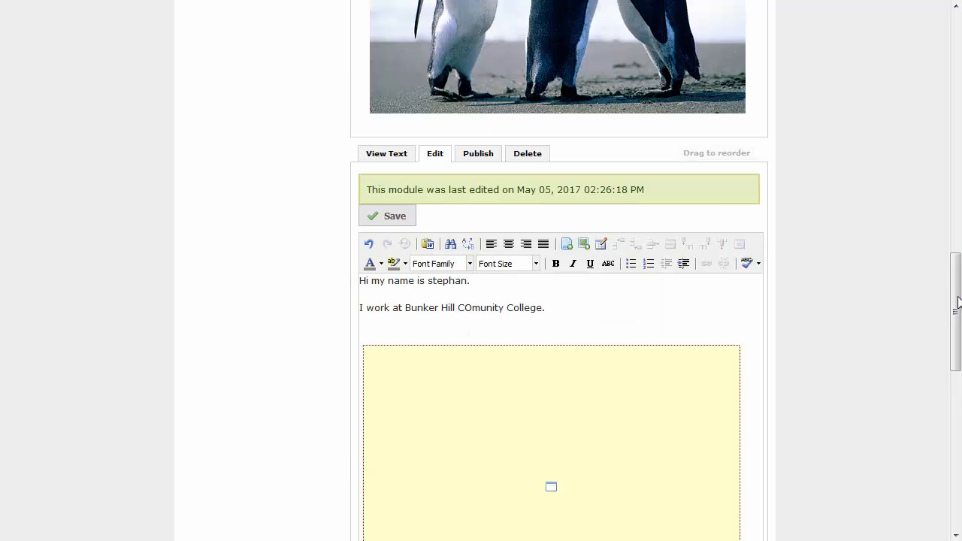
# Save the text module and preview the embedded five-page bears PDF in View Text
pyautogui.moveTo(958, 302); pyautogui.dragTo(957, 335)
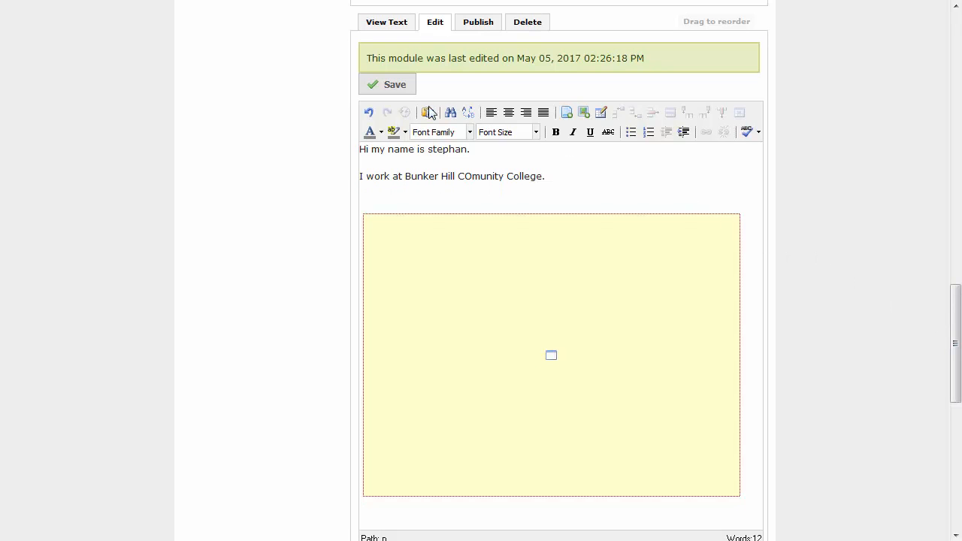
pyautogui.click(381, 90)
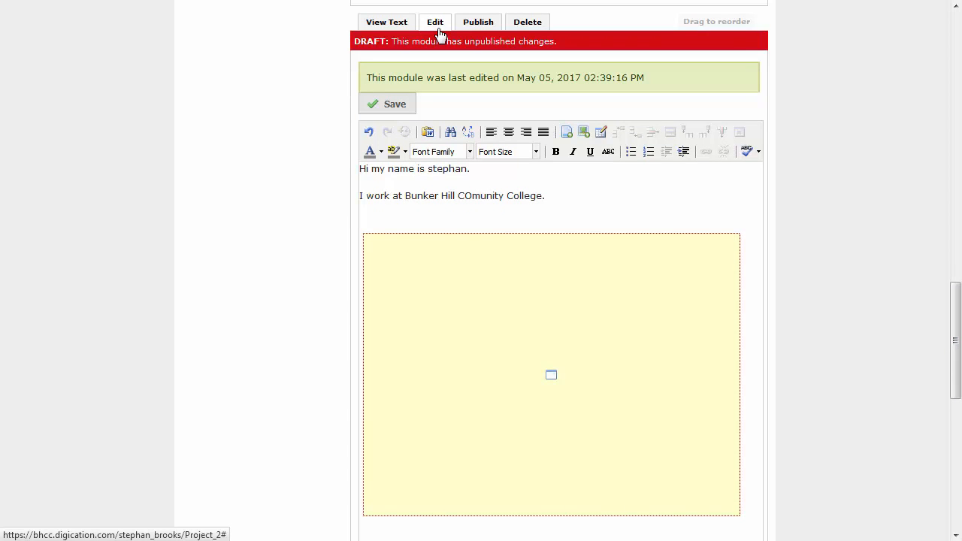
pyautogui.click(387, 24)
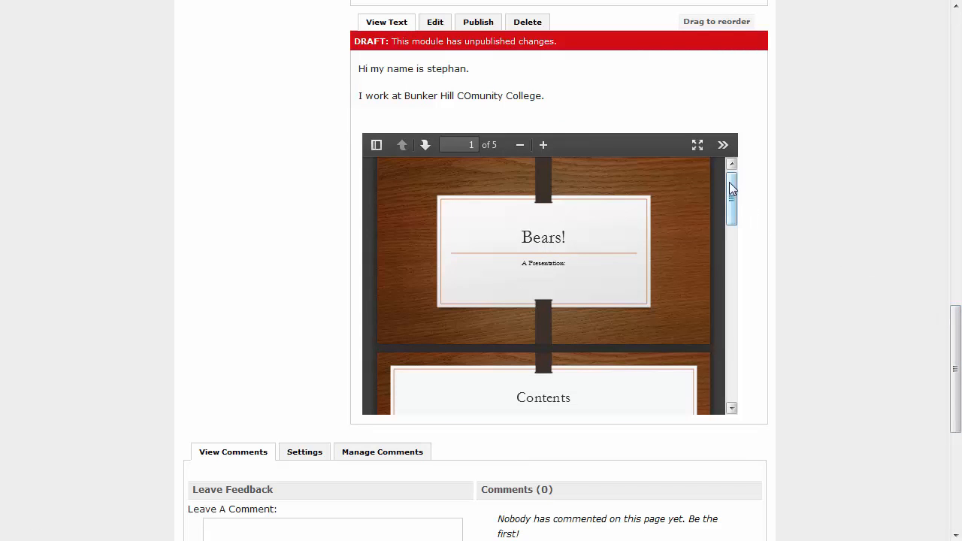
pyautogui.moveTo(732, 189)
pyautogui.mouseDown()
pyautogui.moveTo(745, 316)
pyautogui.moveTo(731, 189)
pyautogui.mouseUp()
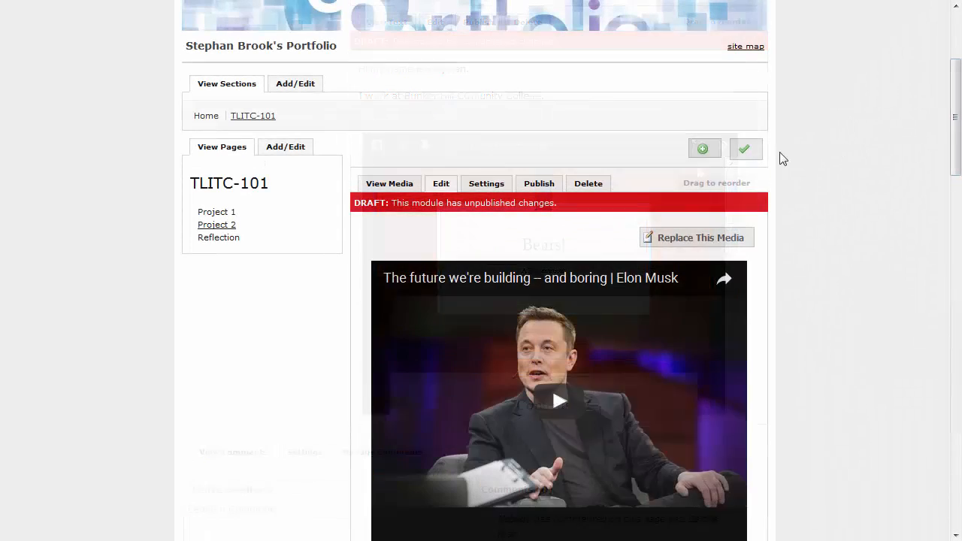
pyautogui.click(754, 159)
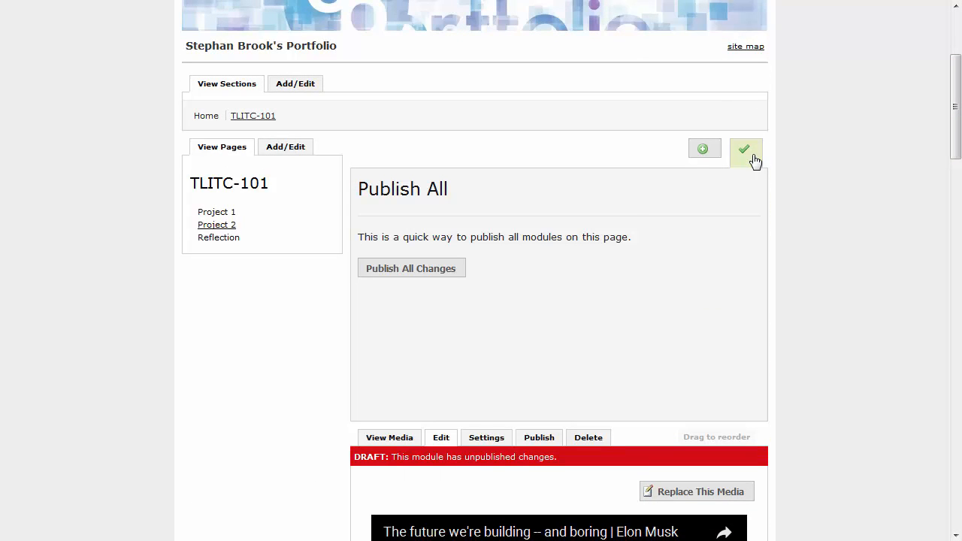
# Publish all changes on the Project 2 page
pyautogui.click(413, 271)
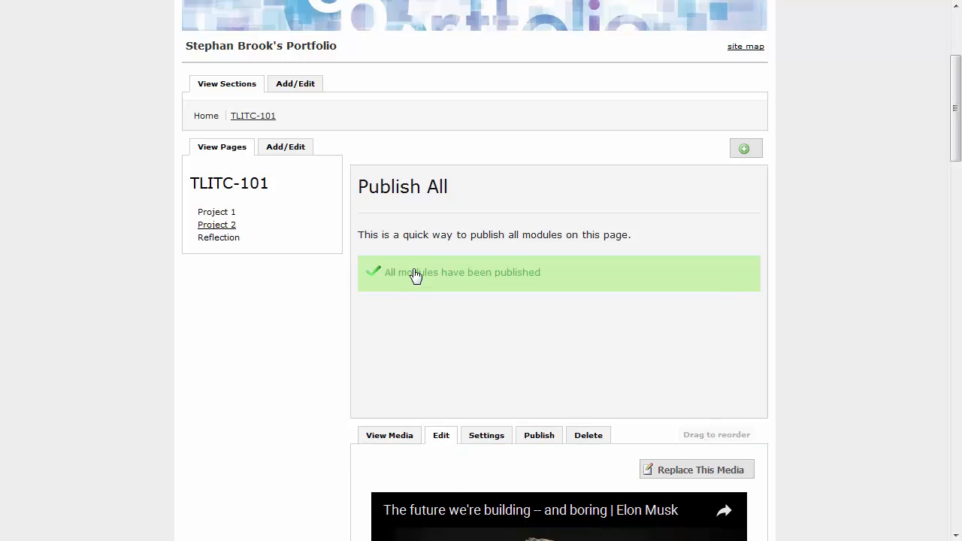